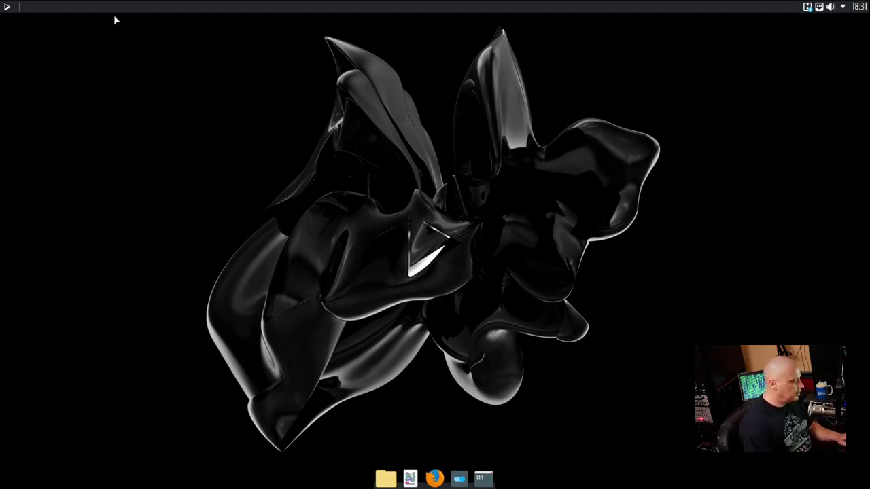
Open the launcher and flip between its blank first page and the all-apps page.
left_click(8, 6)
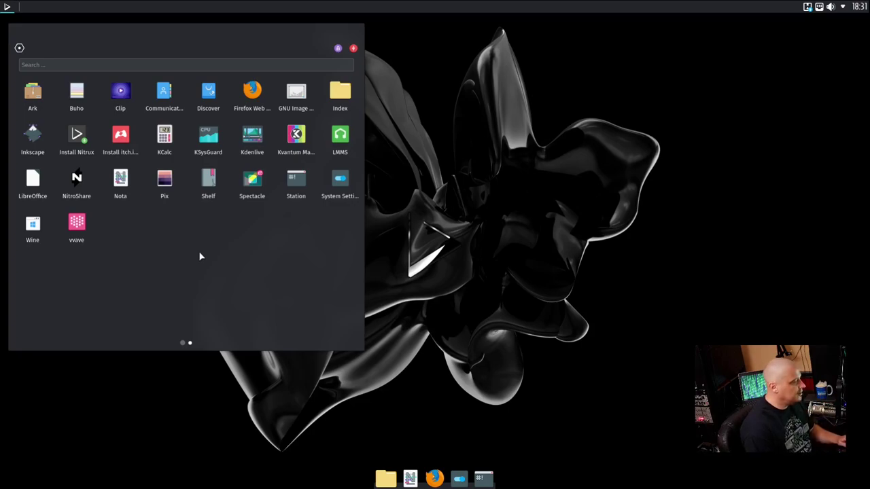
left_click(183, 345)
left_click(189, 344)
left_click(183, 345)
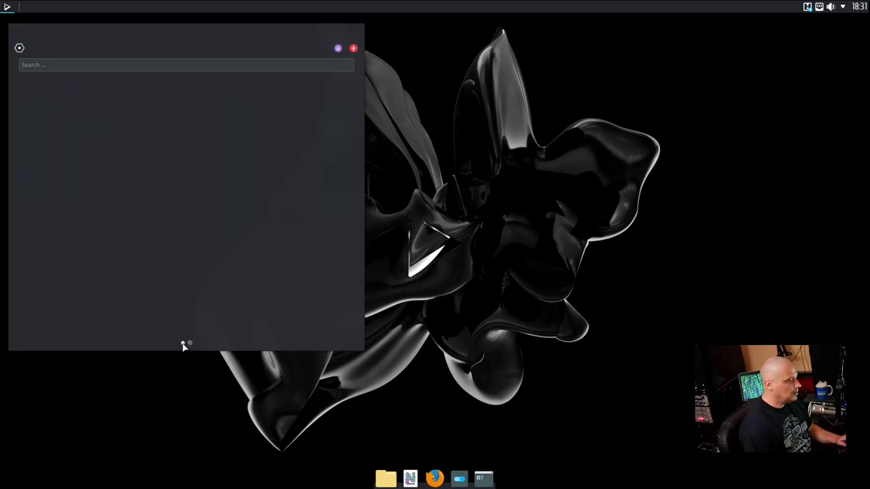
left_click(189, 345)
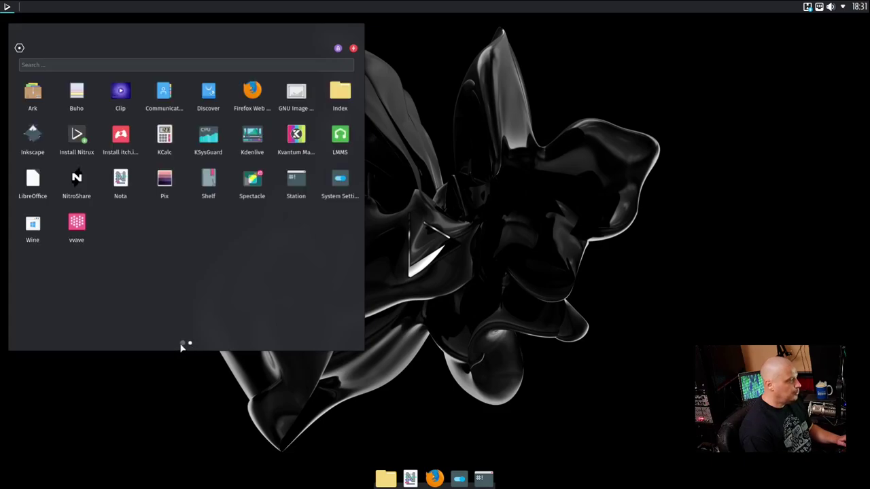
left_click(182, 344)
left_click(190, 344)
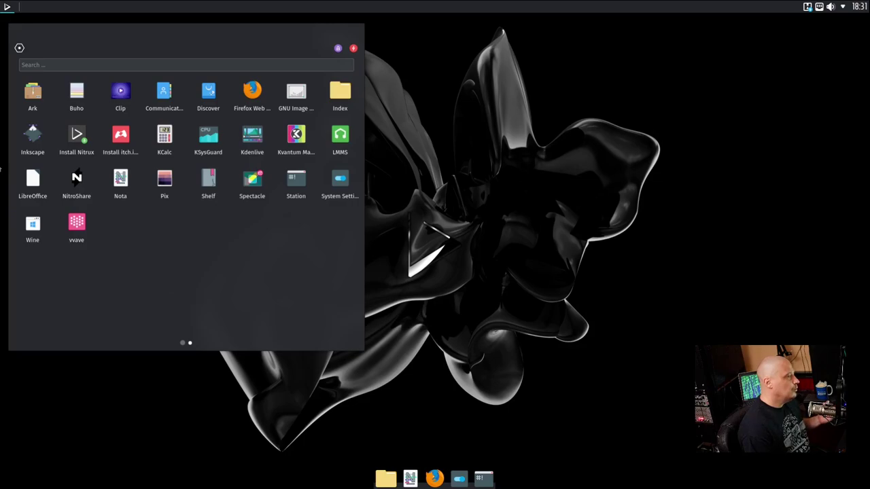
left_click(188, 344)
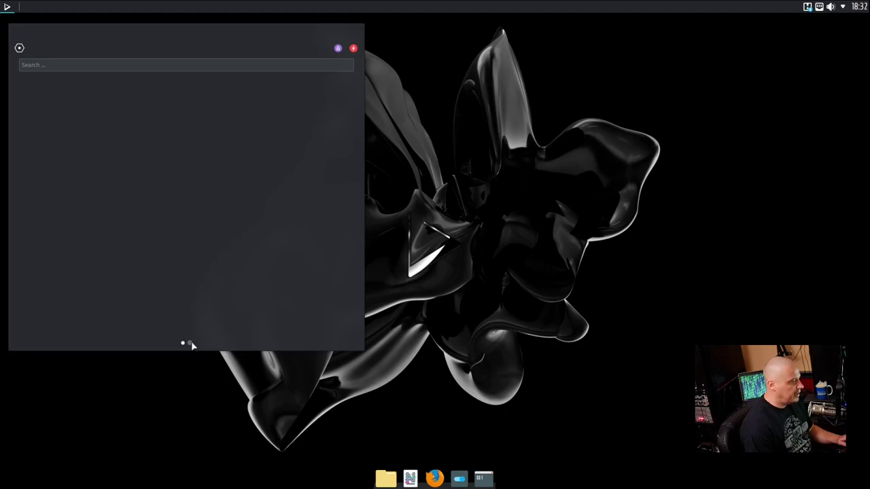
left_click(190, 343)
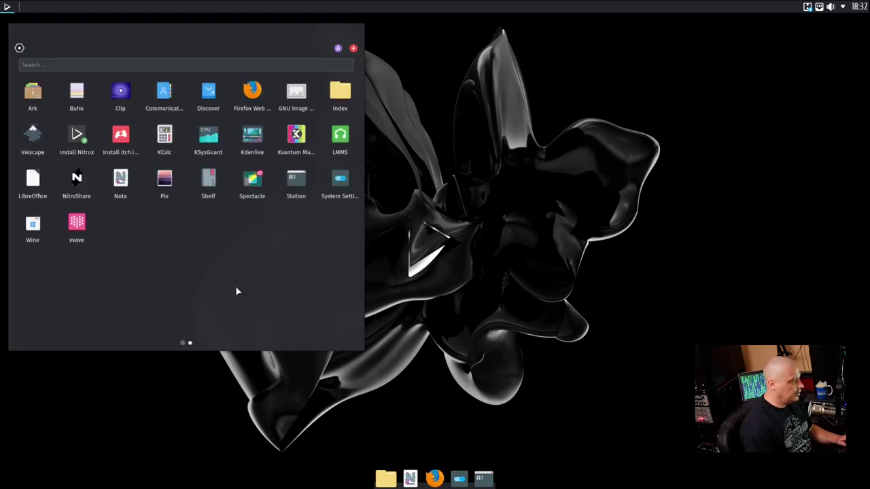
Add Firefox and Index to the launcher's favourites from their right-click menus.
right_click(249, 93)
left_click(282, 101)
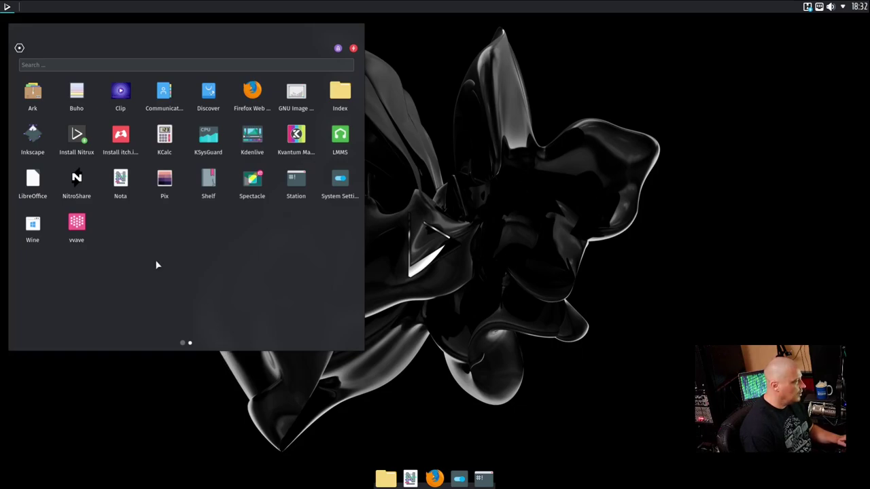
right_click(352, 94)
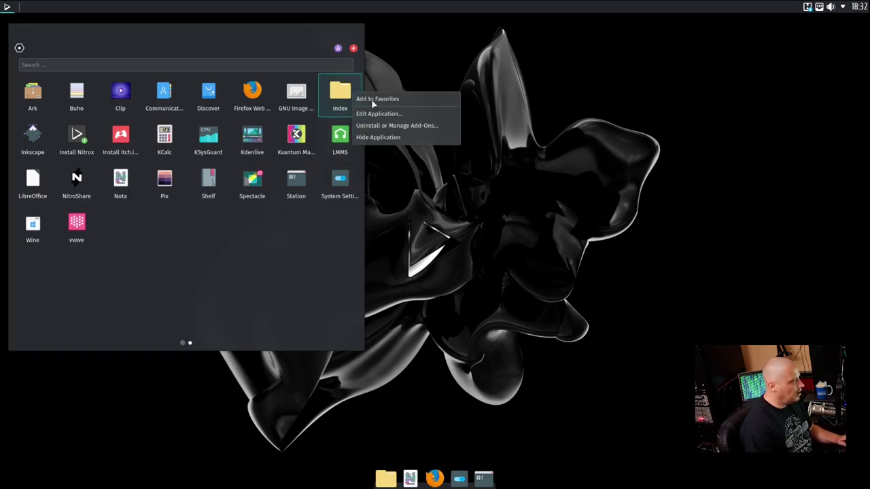
left_click(372, 102)
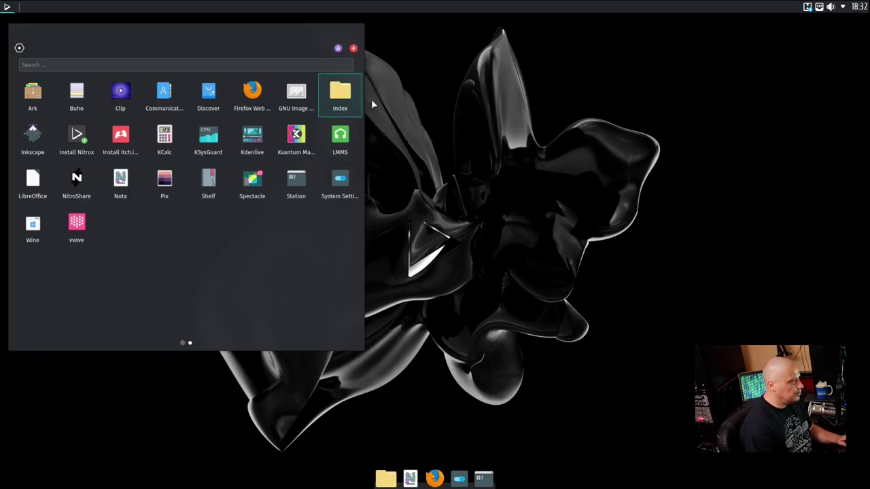
View the favourites page holding Firefox and Index, then return to the all-apps grid.
left_click(183, 344)
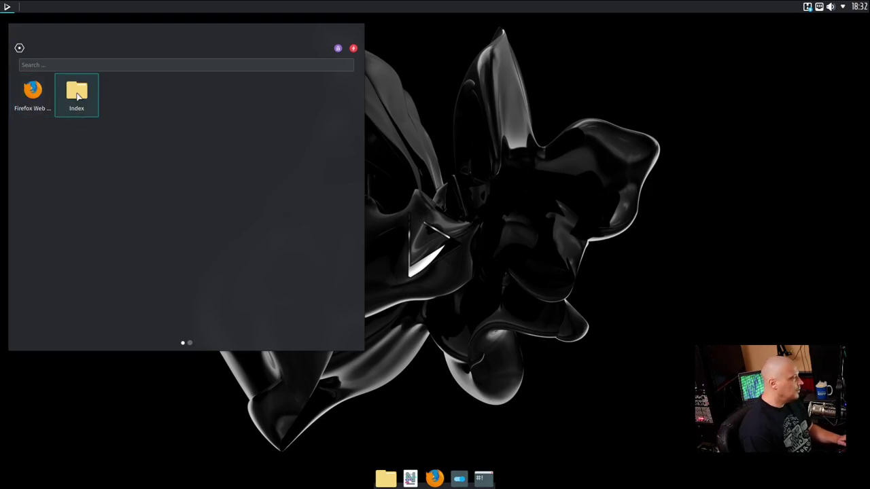
left_click(190, 343)
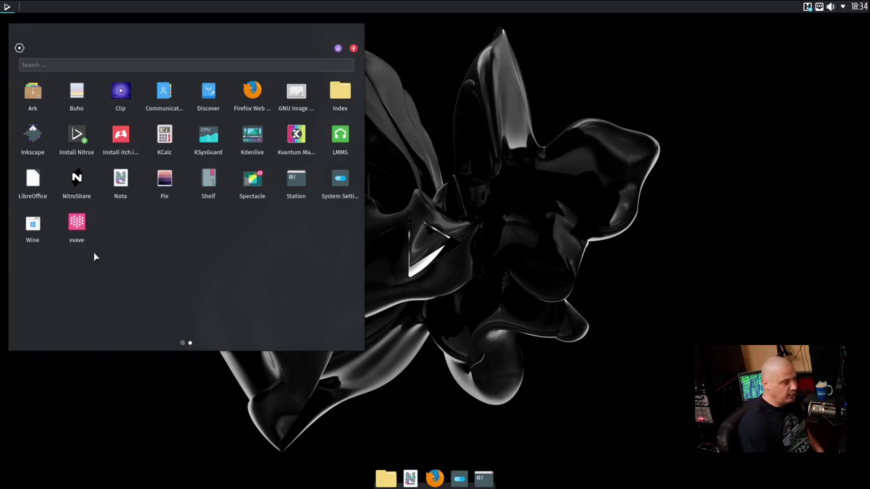
Launch Index on the home folder, nudge its window, and view then close its About information.
left_click(340, 94)
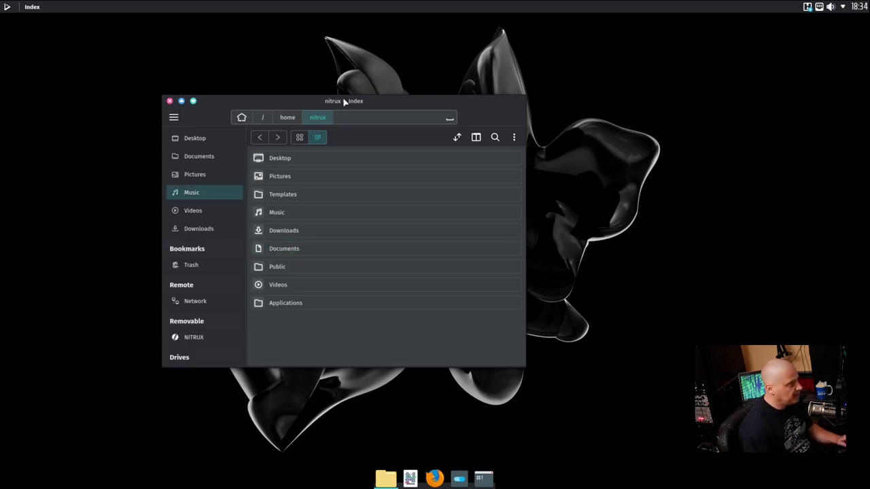
mouse_move(408, 99)
left_mouse_down()
mouse_move(464, 92)
mouse_move(353, 102)
mouse_move(408, 109)
left_mouse_up()
left_click(221, 124)
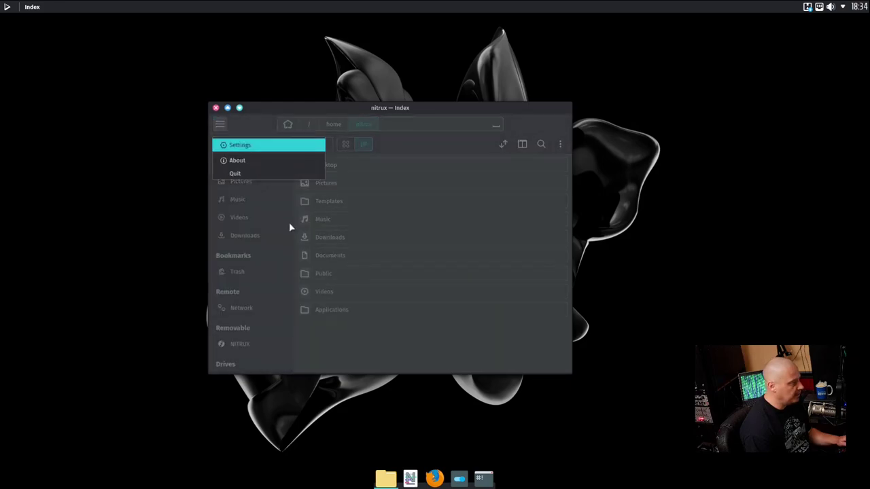
left_click(252, 162)
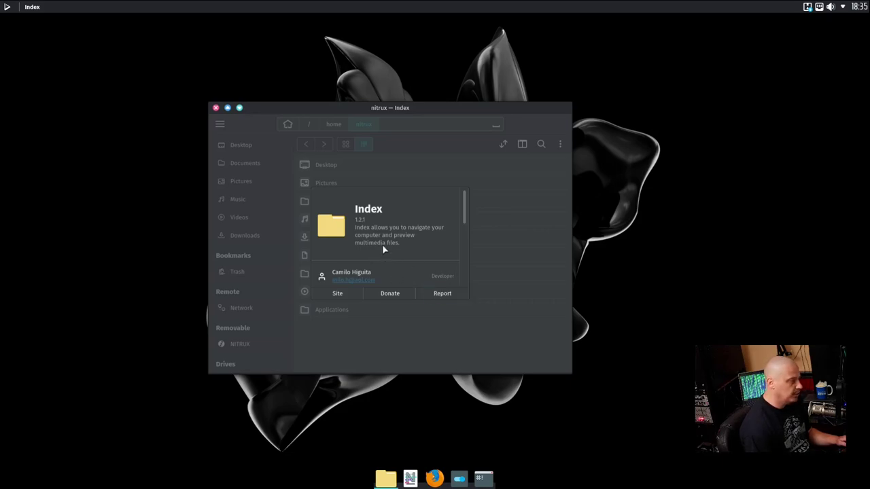
left_click(503, 214)
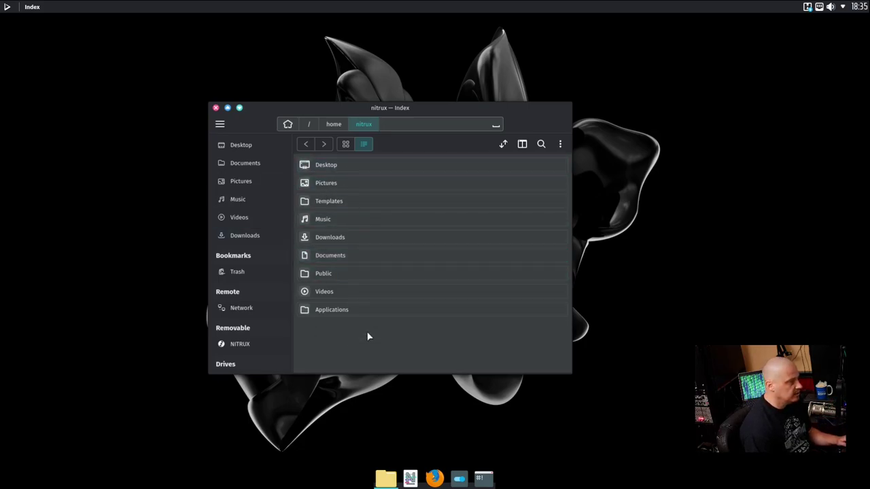
Turn on hidden files and file previews in the Index settings.
left_click(220, 125)
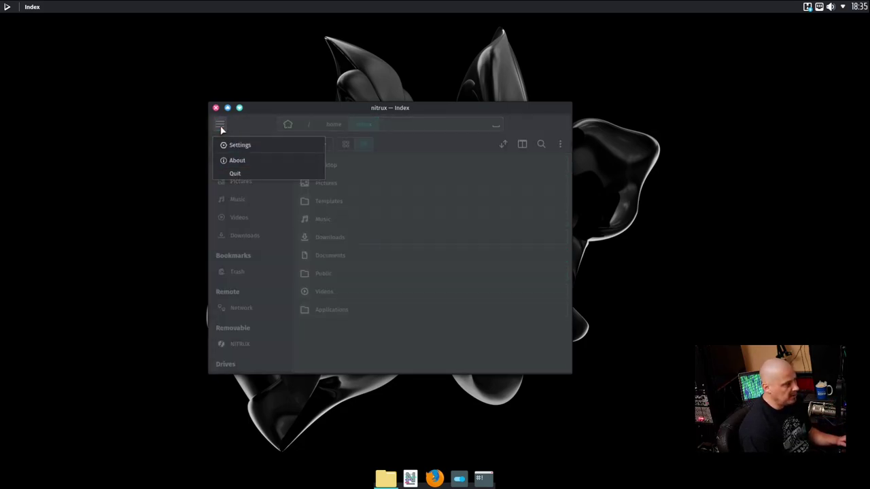
left_click(234, 144)
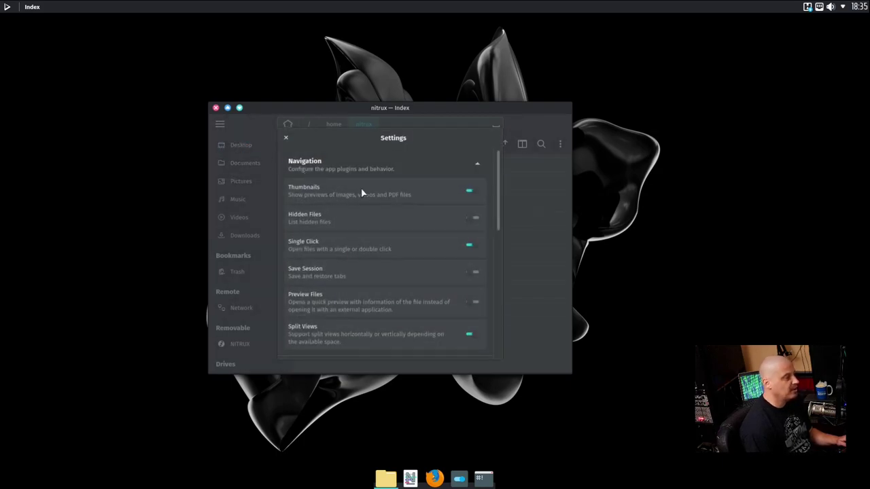
left_click(475, 223)
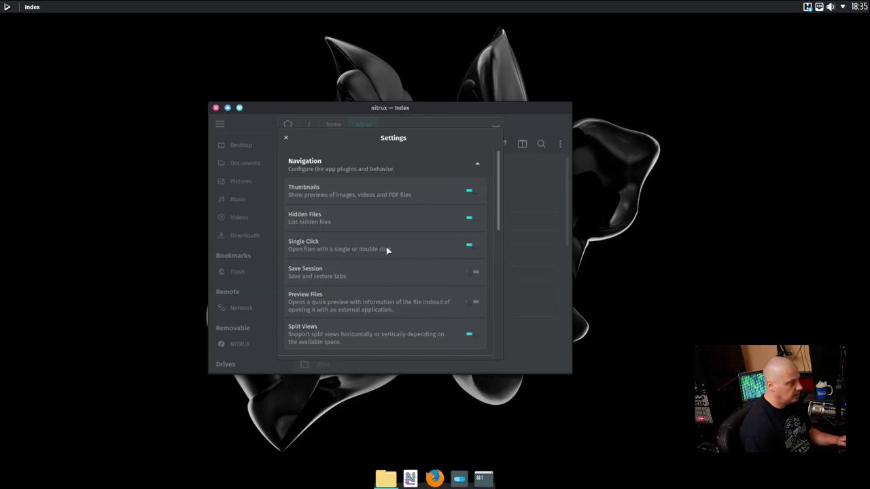
left_click(474, 302)
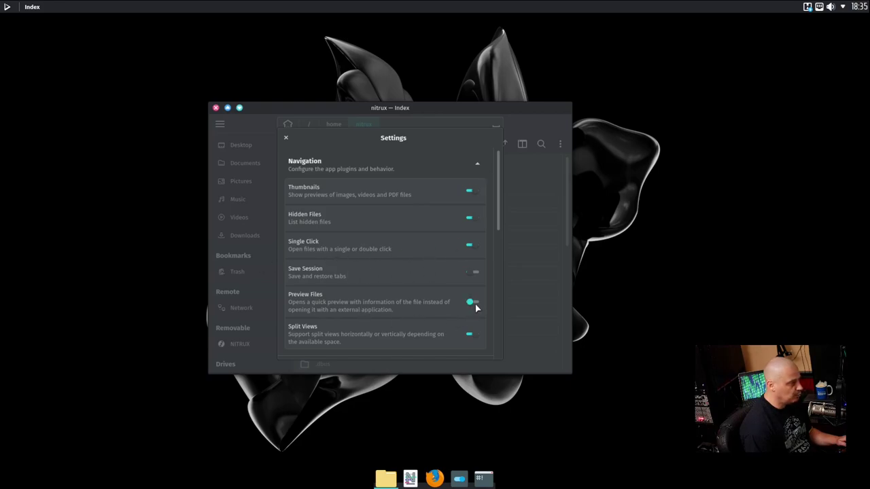
left_click(285, 137)
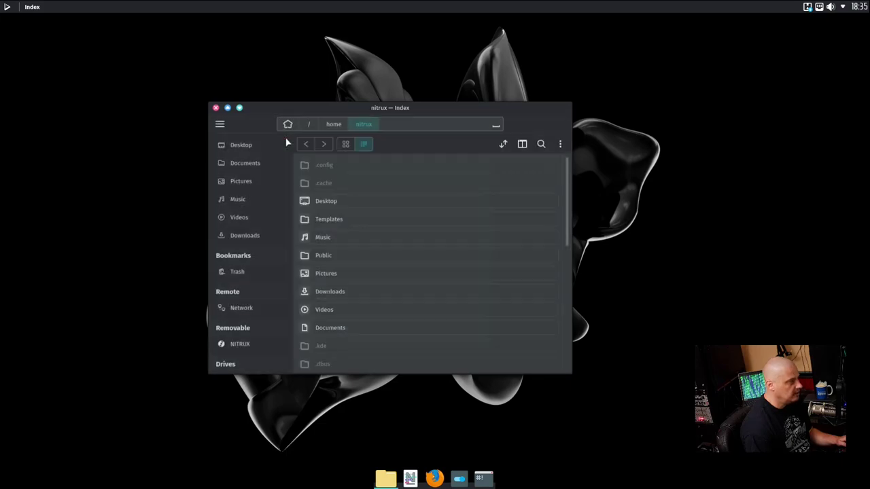
Browse into .kde/share/config and close the kdeglobals preview.
scroll(381, 320, "down", 2)
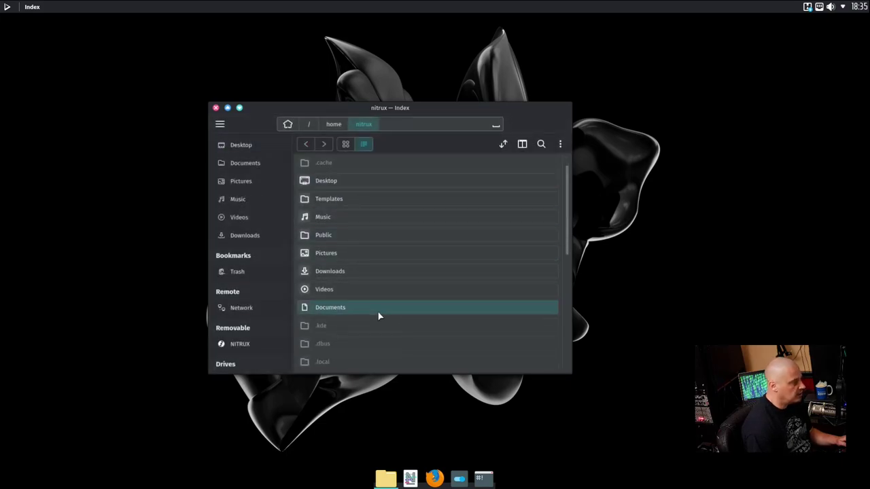
left_click(342, 284)
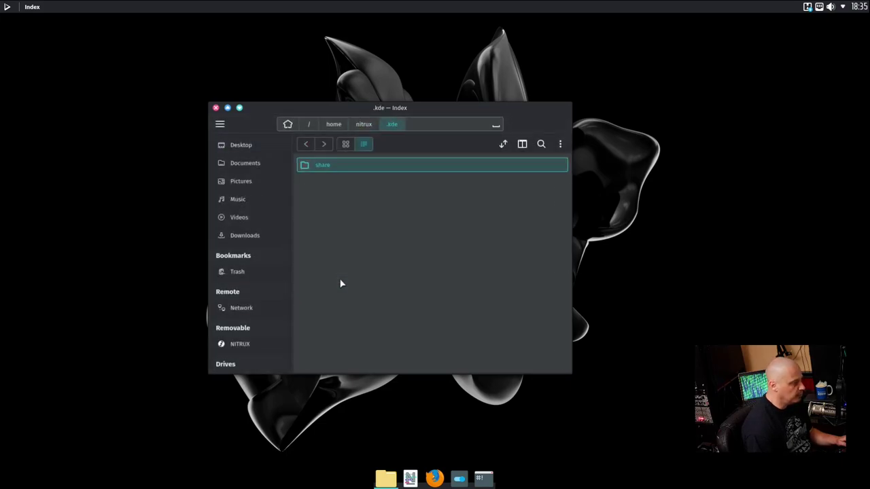
left_click(332, 166)
left_click(331, 165)
left_click(329, 166)
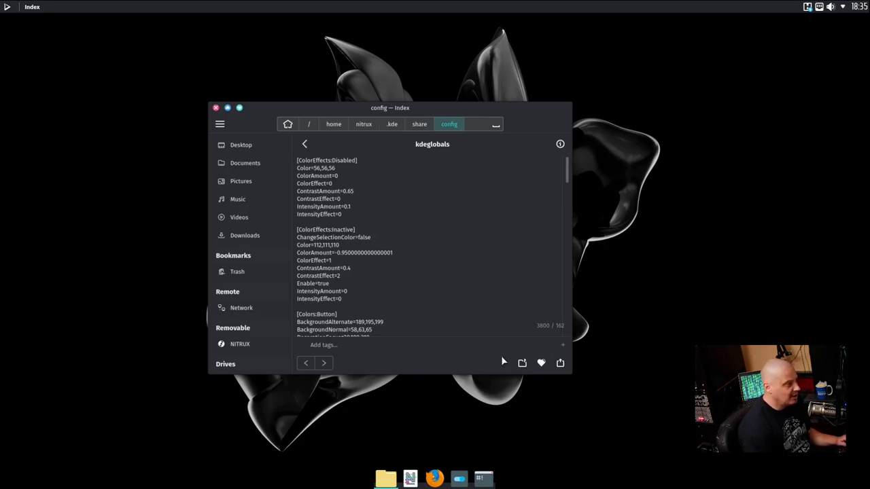
left_click(305, 144)
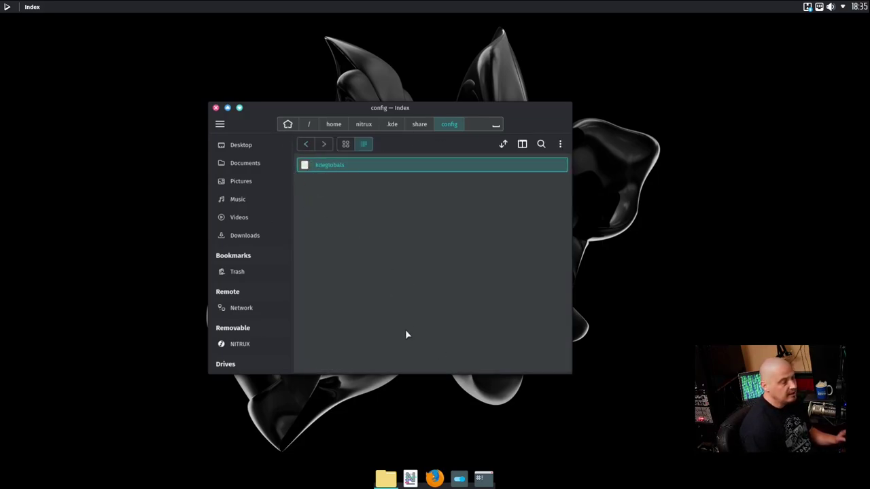
Close Index and launch the Buho notes app from the launcher.
left_click(215, 108)
key("super")
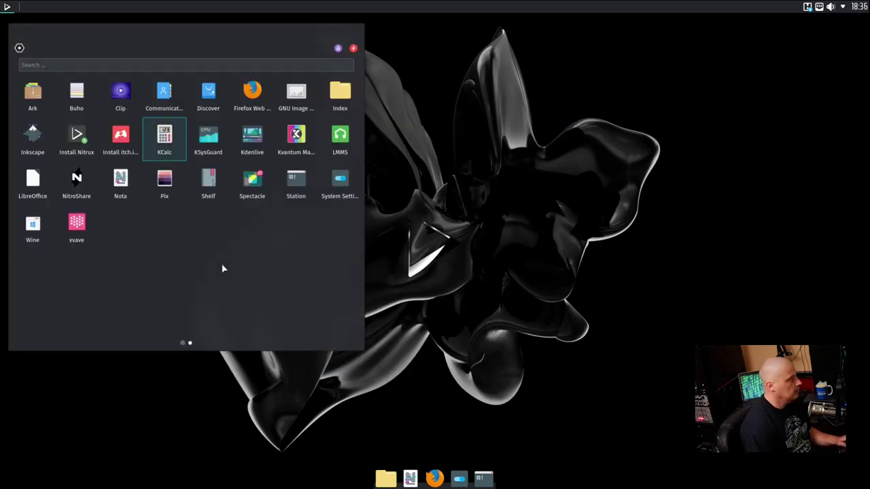
left_click(77, 94)
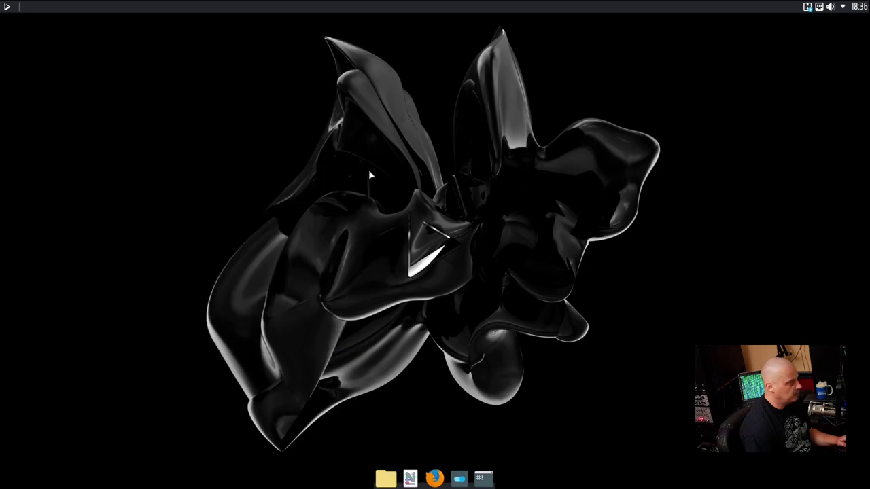
View Buho's About information, quit Buho with Ctrl+Q, and reopen the launcher.
left_click(272, 162)
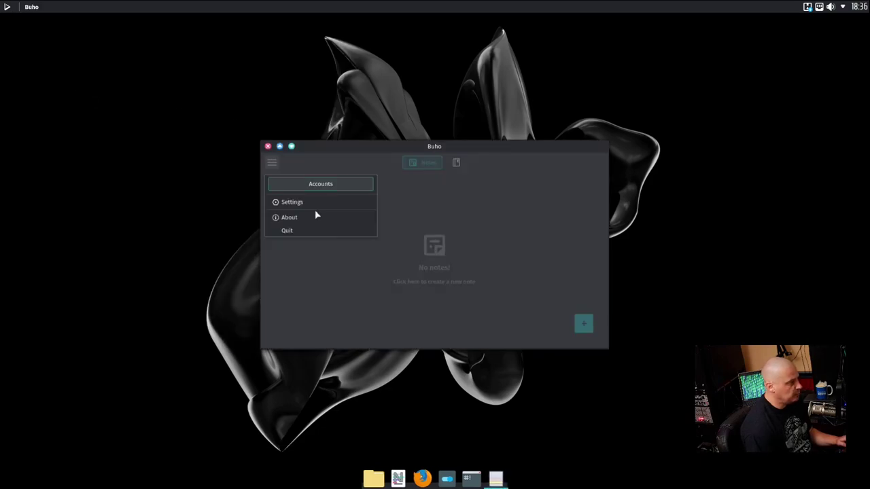
left_click(316, 217)
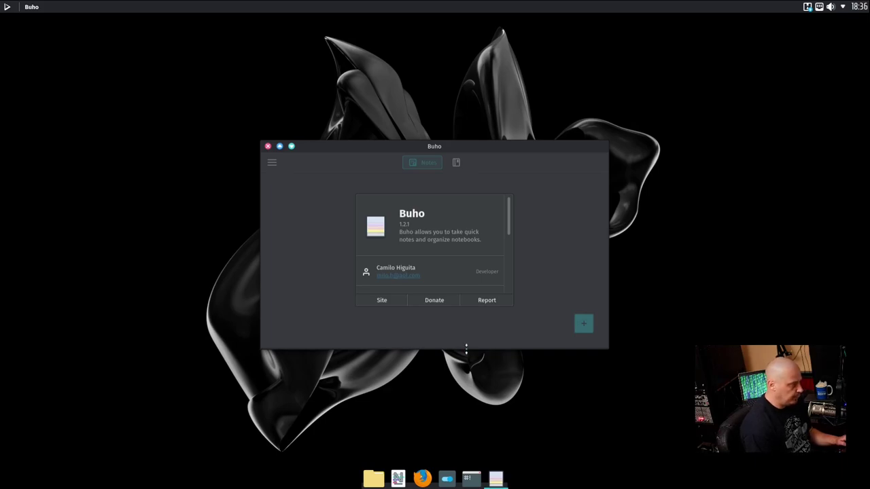
key("ctrl+q")
key("super")
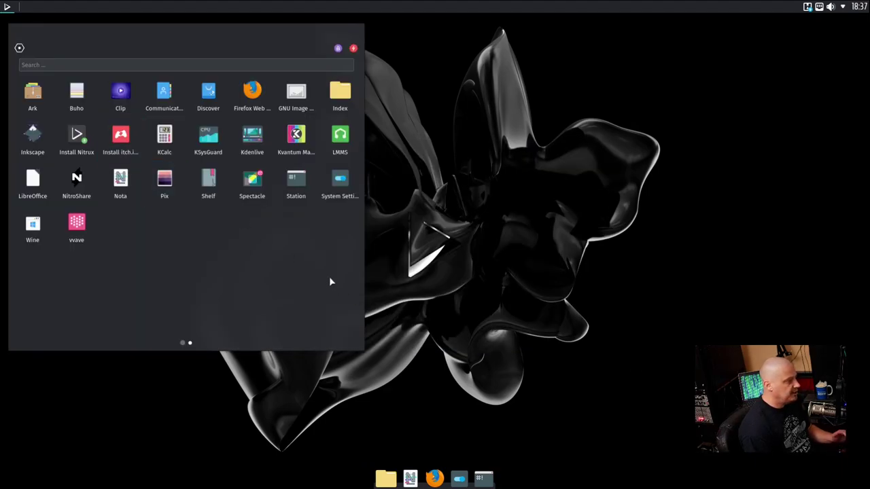
Launch Station maximized, then type and erase 'sudo' at the prompt.
left_click(296, 182)
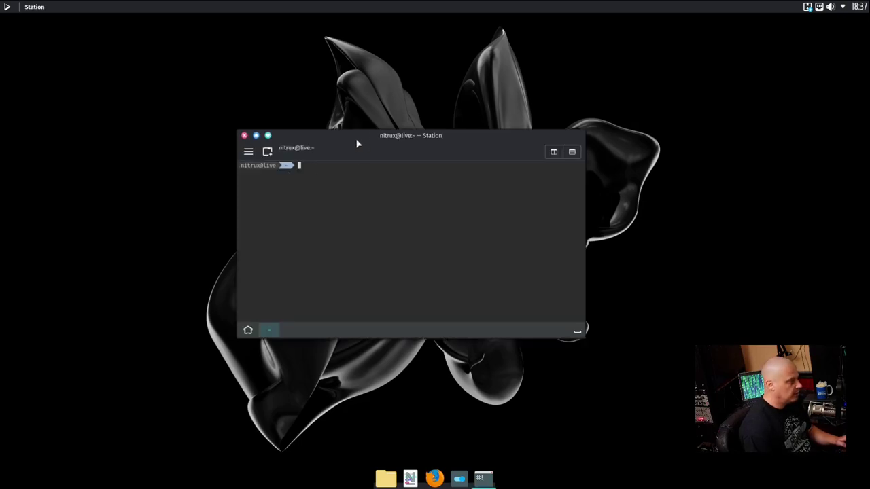
double_click(357, 143)
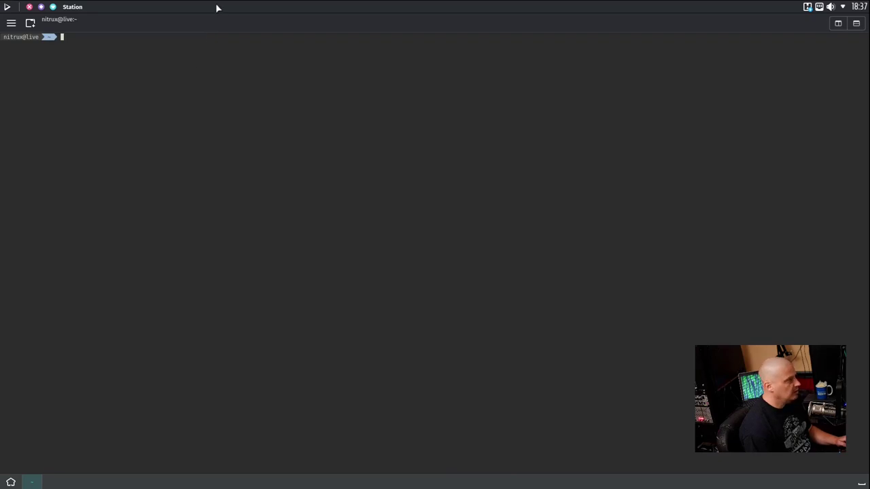
left_click(41, 6)
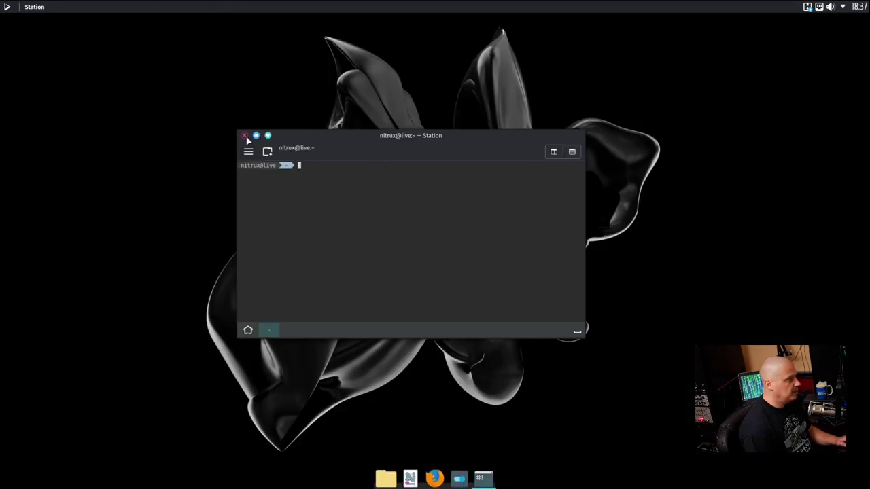
double_click(375, 136)
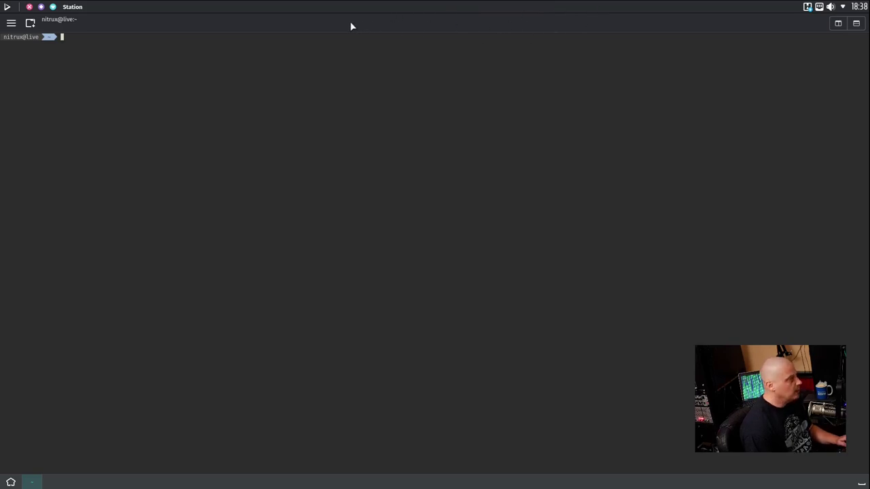
mouse_move(465, 4)
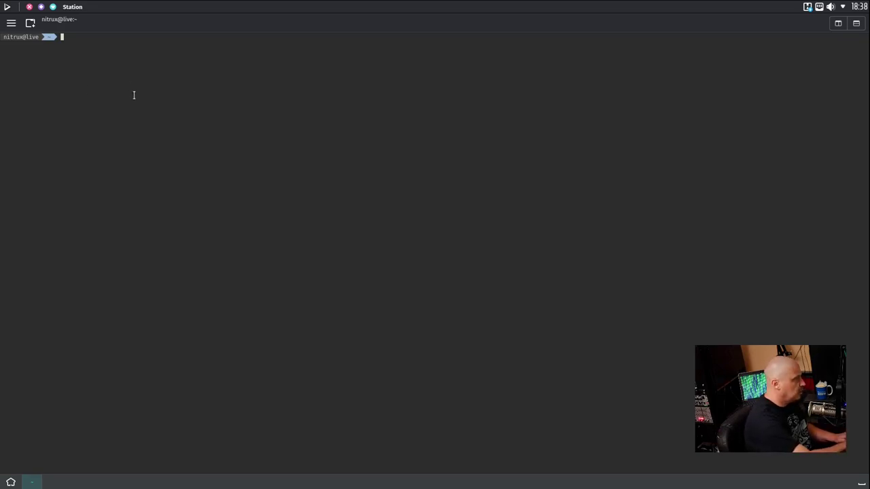
type("sudo")
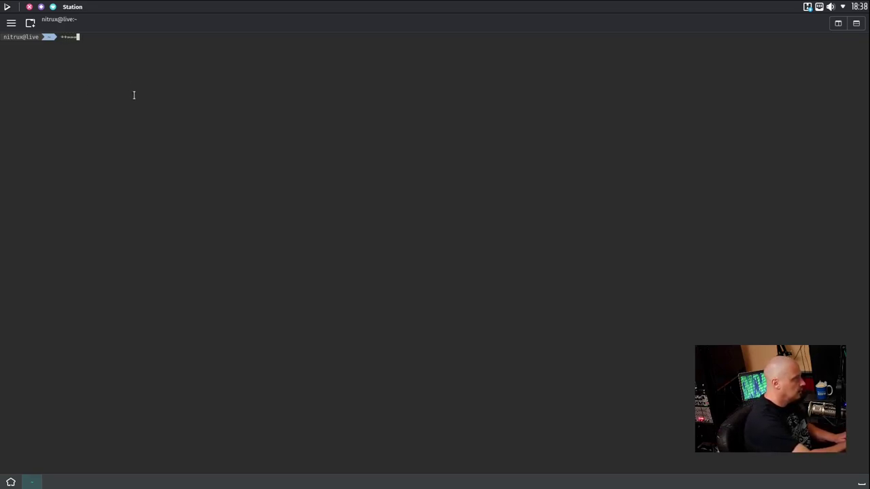
key("BackSpace")
key("BackSpace")
key("BackSpace")
key("BackSpace")
key("BackSpace")
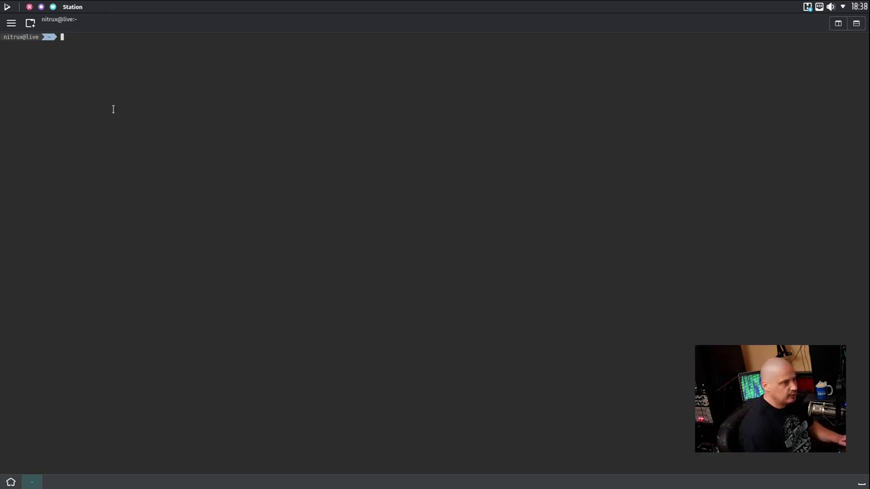
Look through Station's Settings dialog and its right-click copy/paste menu, closing both.
left_click(11, 23)
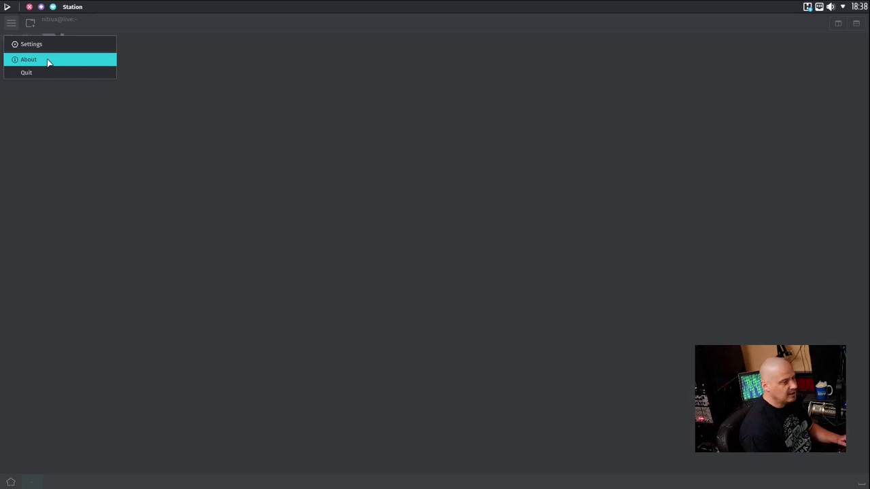
left_click(47, 44)
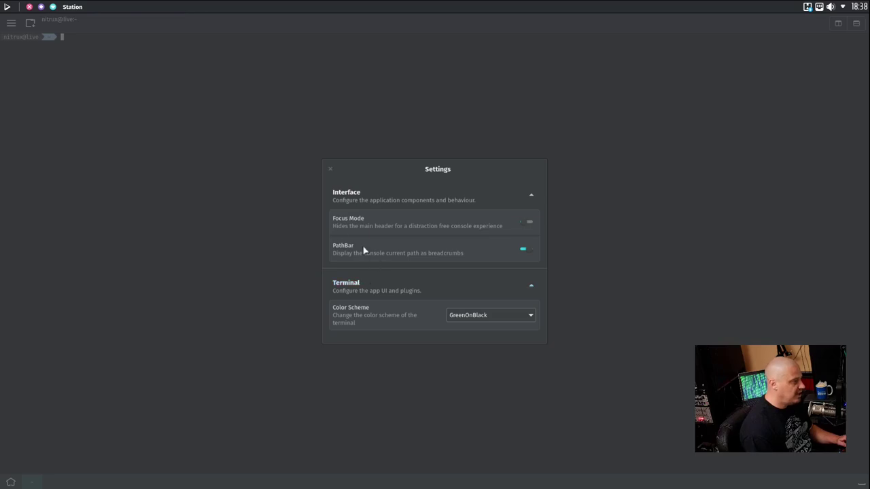
left_click(321, 175)
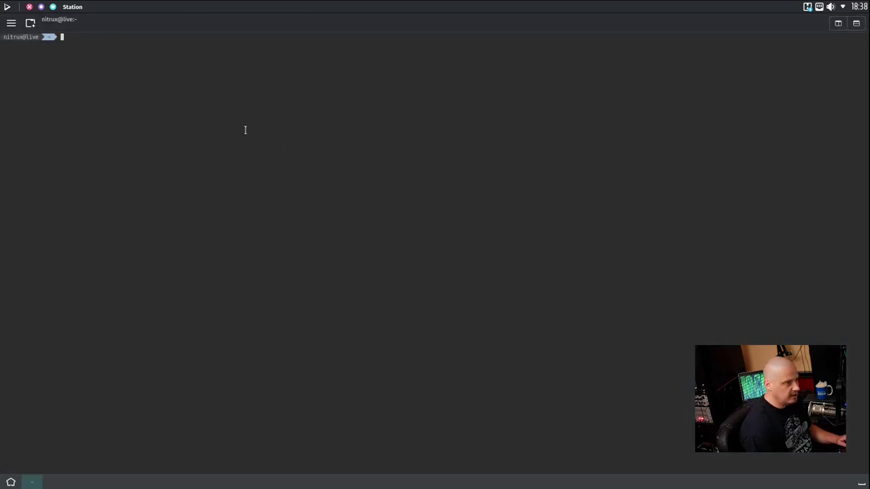
right_click(209, 112)
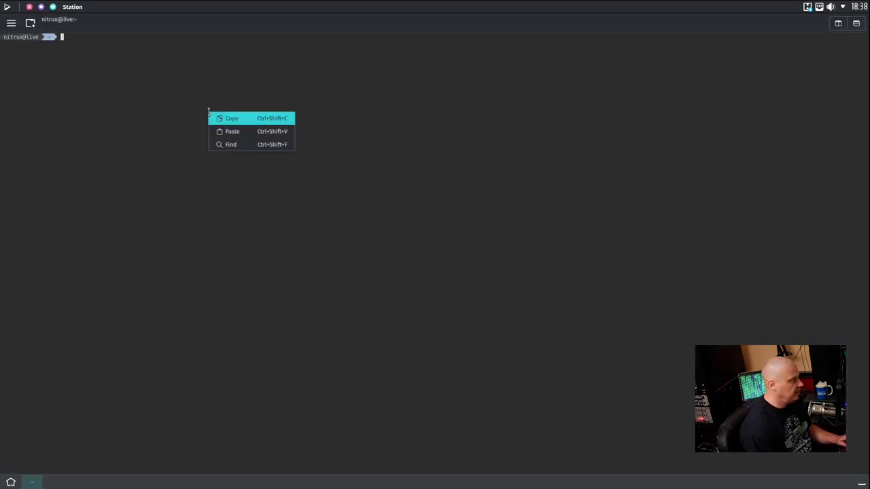
left_click(393, 118)
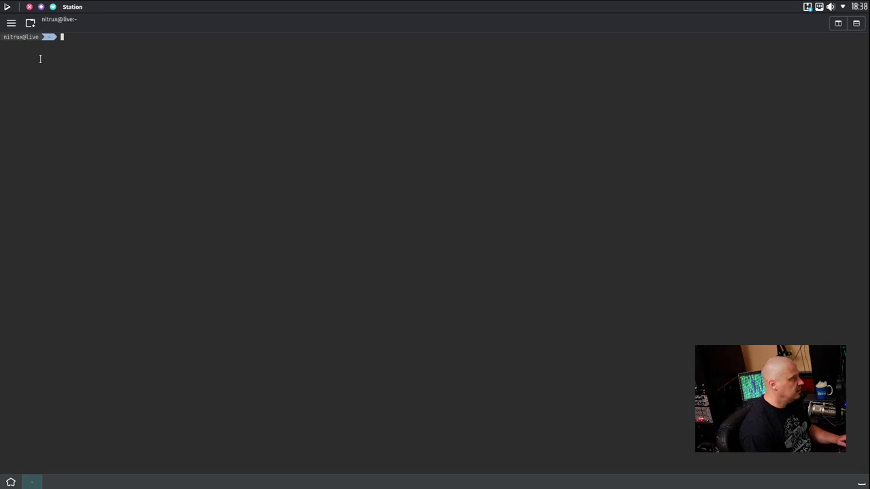
Try left-right and top-bottom split panes, then close the extra pane.
left_click(857, 24)
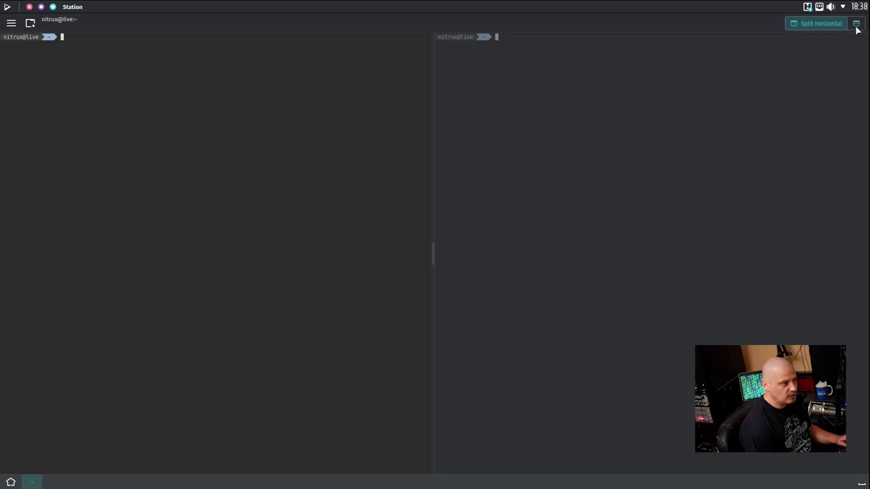
left_click(855, 26)
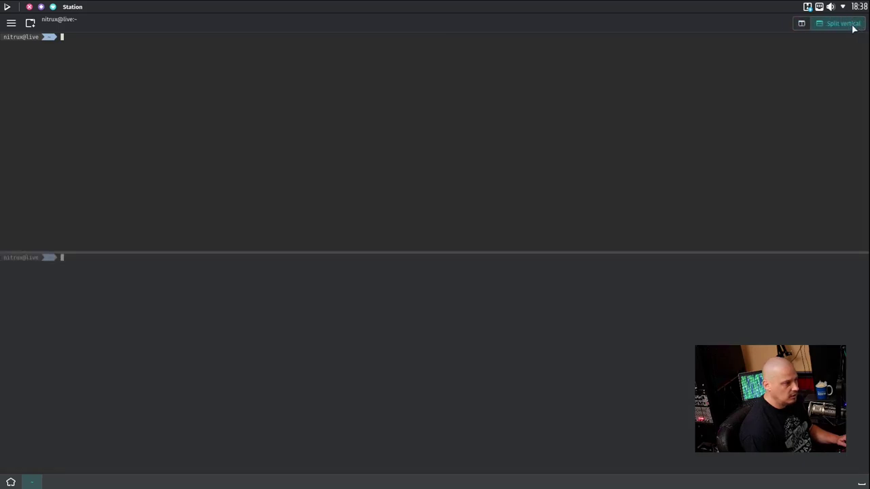
left_click(800, 24)
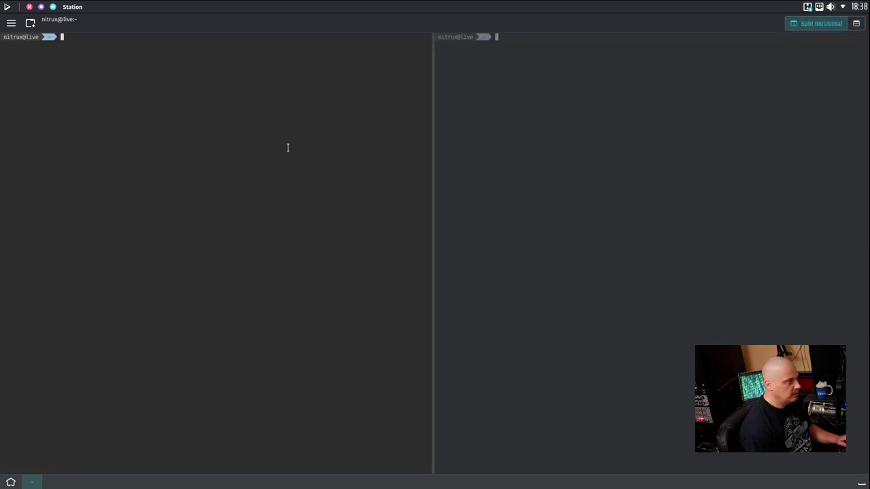
left_click(812, 27)
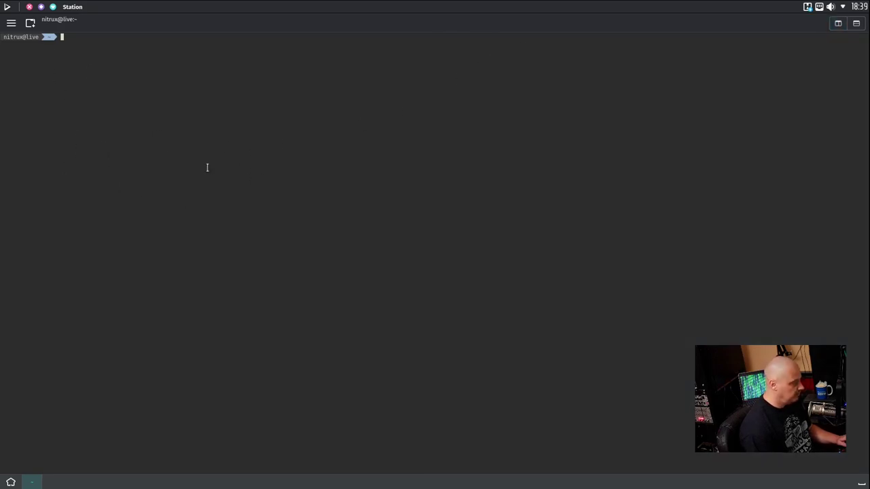
Run htop to view running processes, then quit it with F10.
type("htop")
key("Return")
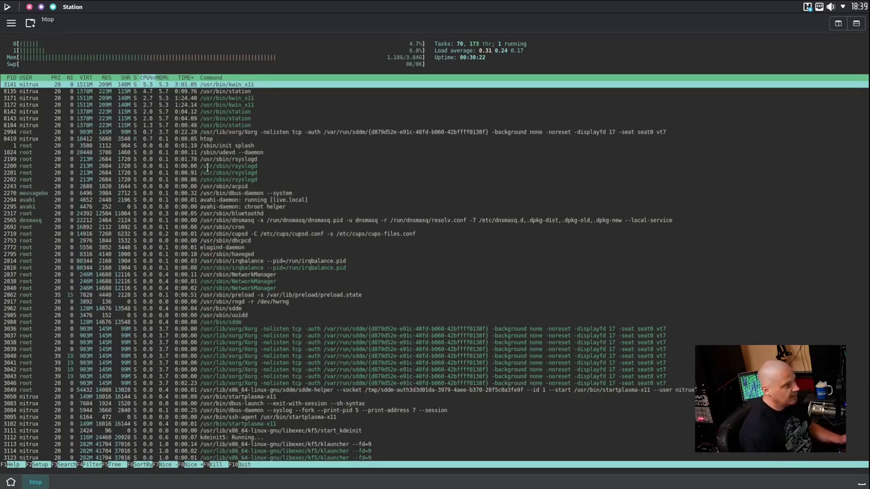
key("F10")
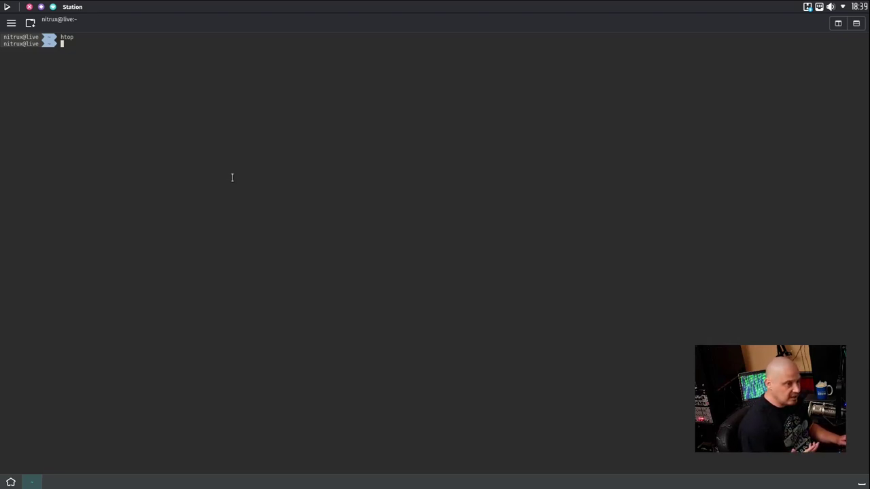
Try 'vim .bashrc' and show the kernel version with 'uname -r'.
type("vim ")
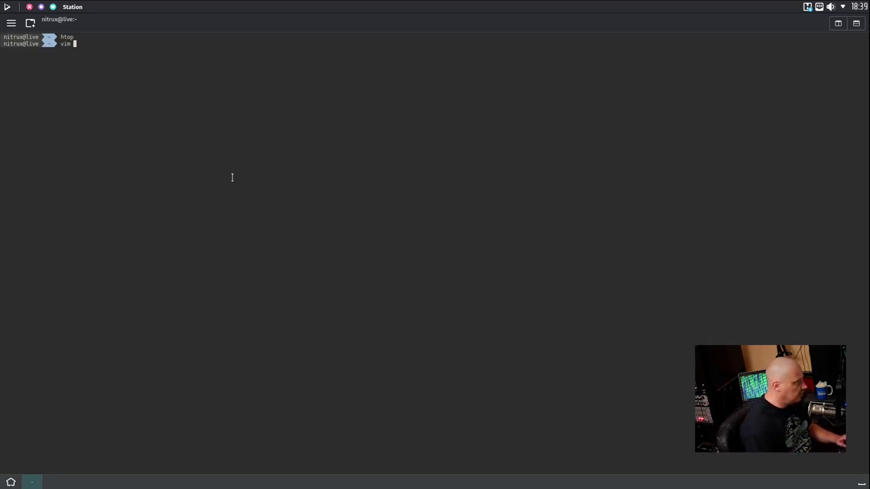
type(".bashrc")
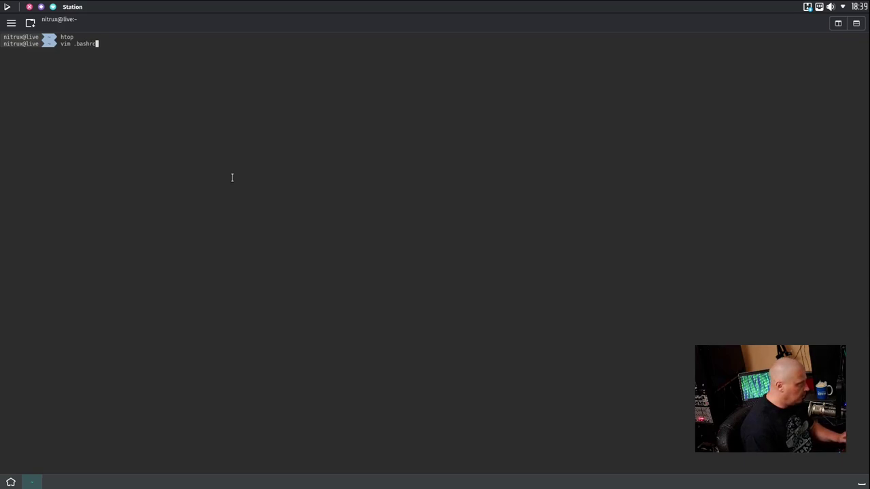
key("Return")
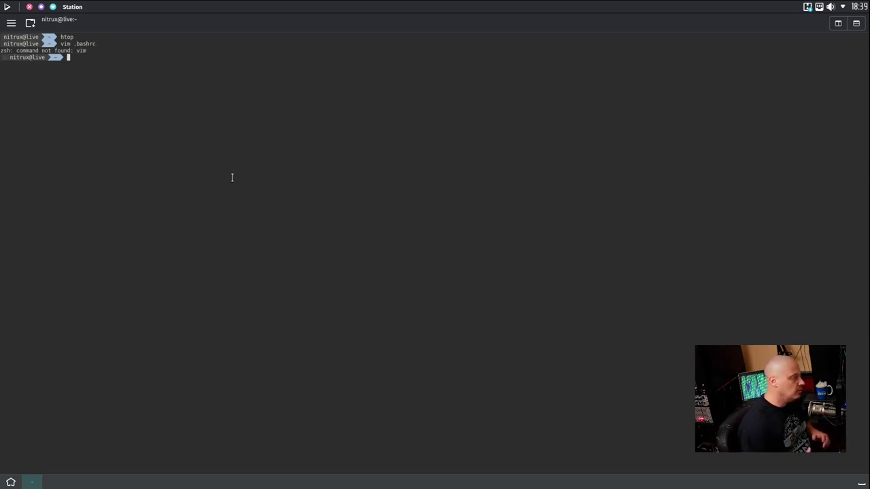
type("uname -r")
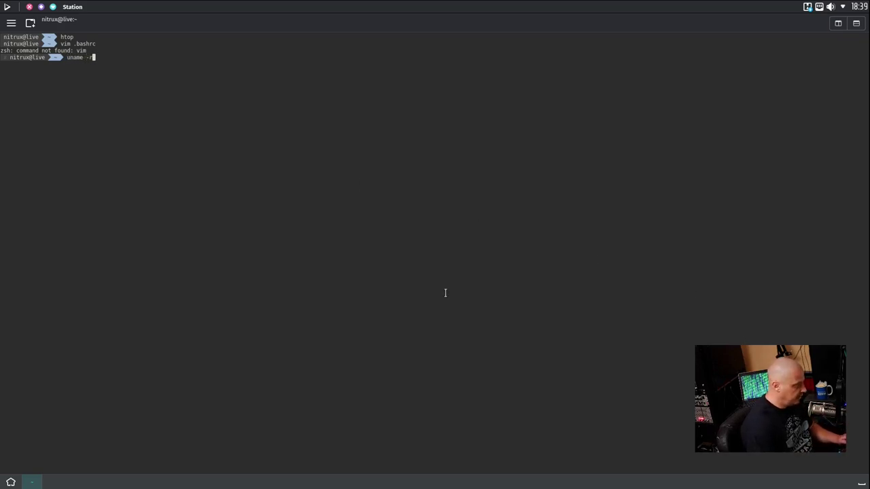
key("Return")
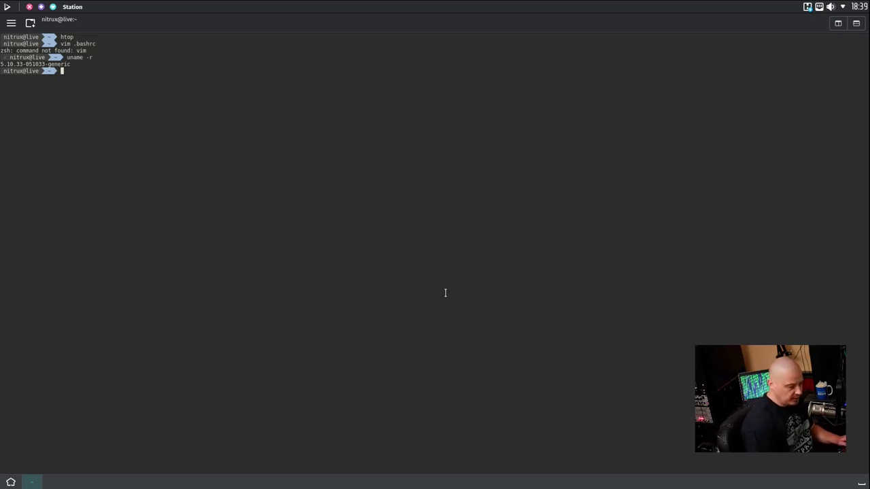
List installed packages with 'apt list --installed', then count them with '|wc -l', giving 1565.
type("ap")
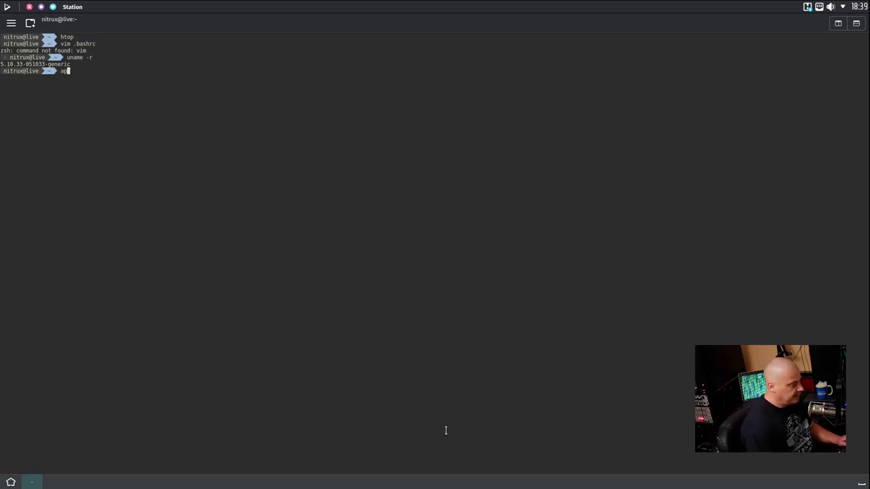
type("t list --")
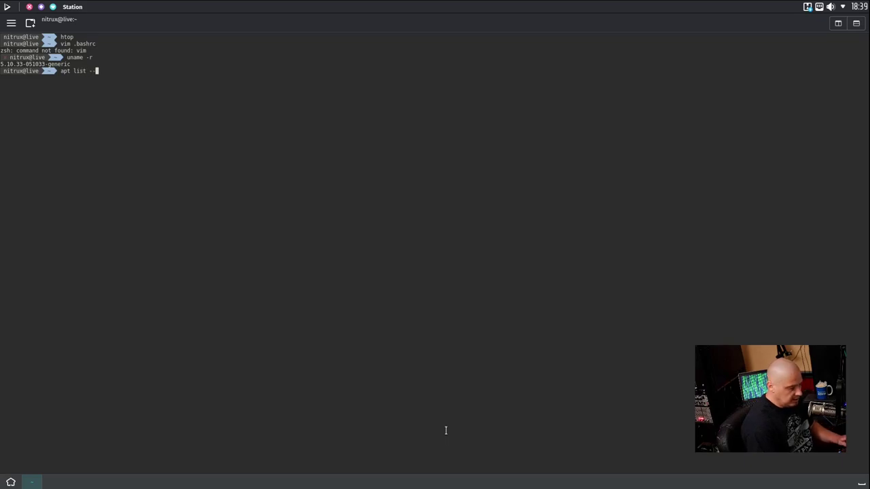
type("installed")
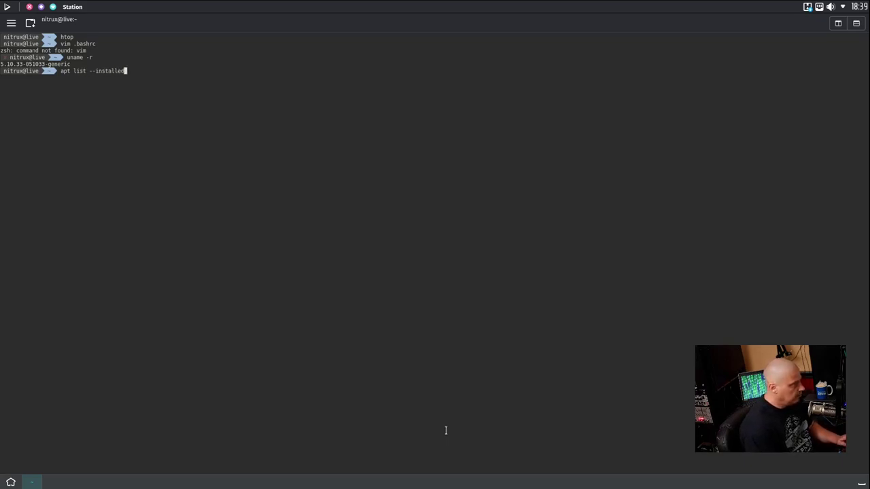
key("Return")
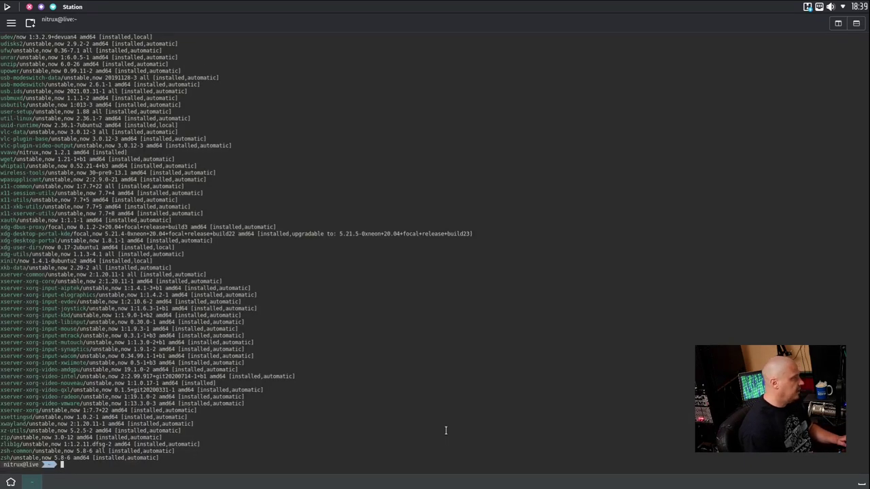
key("Up")
type("|")
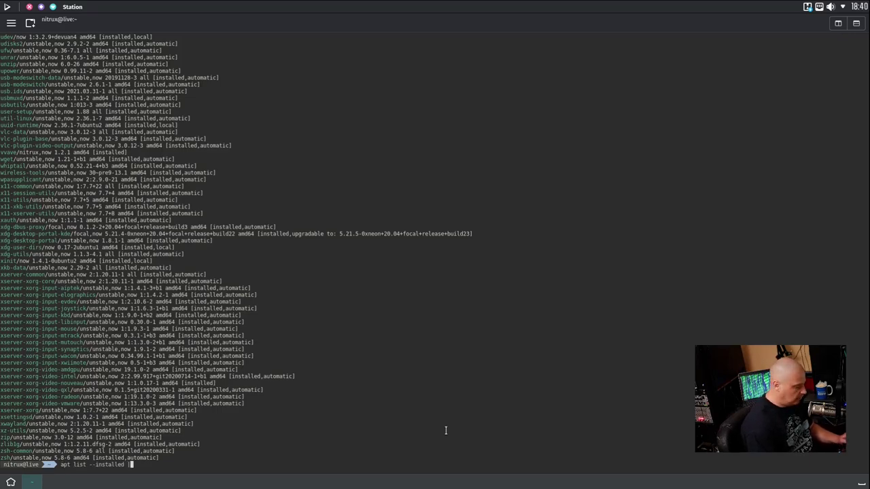
type("wc -l")
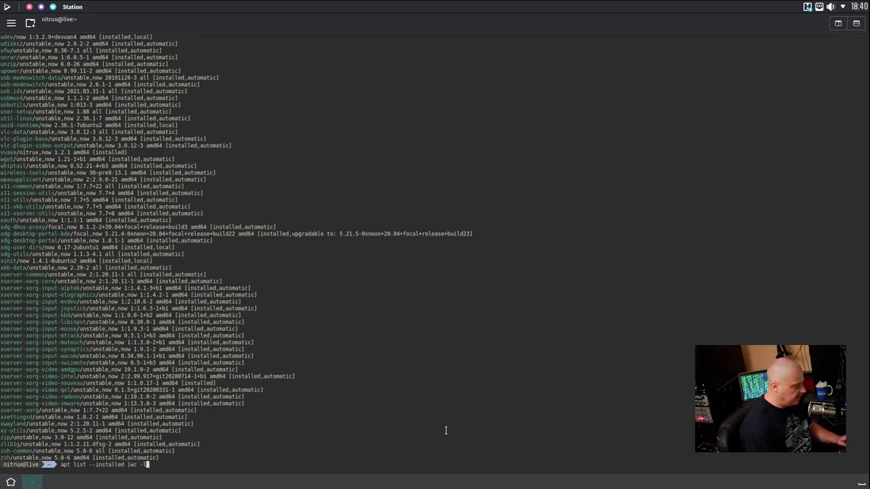
key("Return")
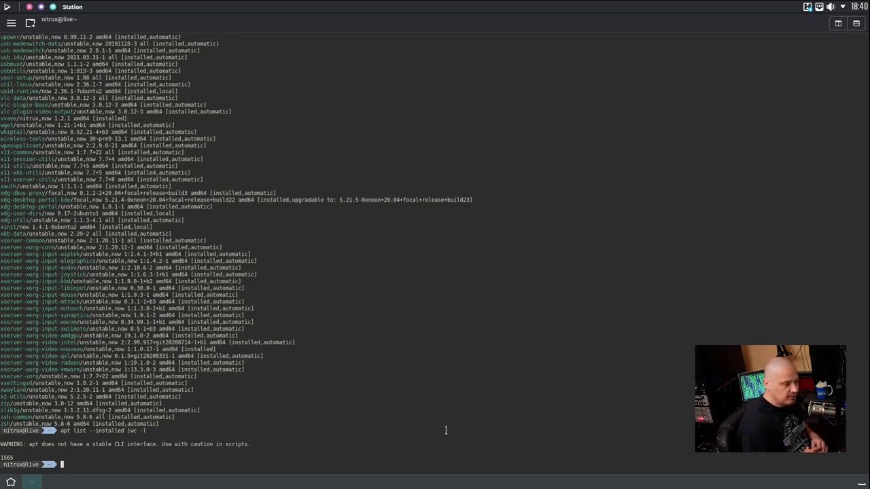
triple_click(11, 451)
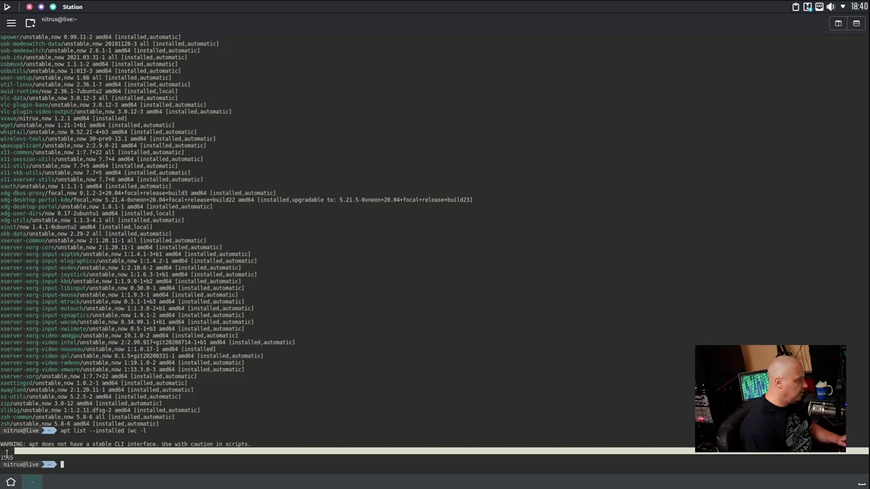
Close Station, search the launcher for 'terminal', then clear the search and dismiss the launcher.
left_click(29, 7)
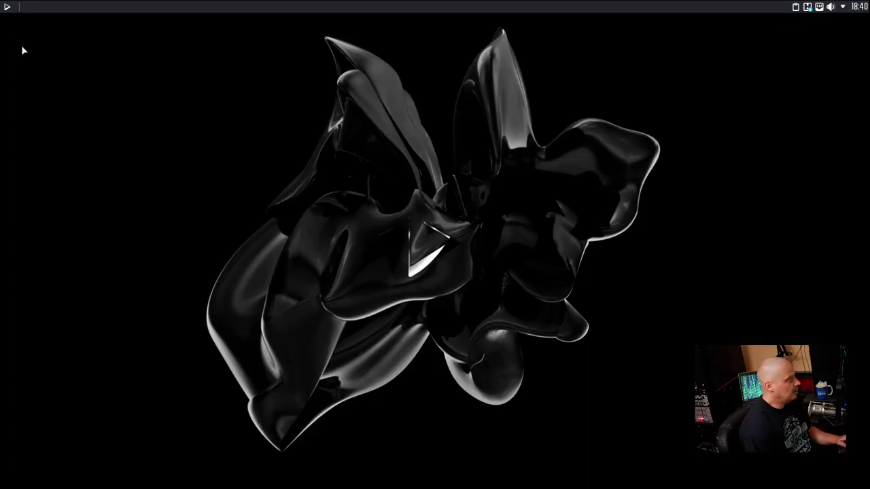
left_click(7, 8)
type("terminal")
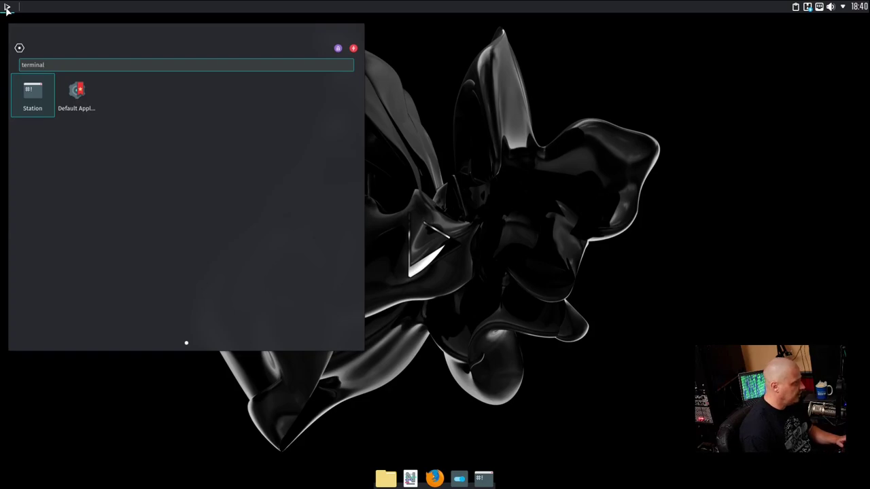
key("BackSpace")
key("BackSpace")
key("BackSpace")
key("BackSpace")
key("BackSpace")
key("BackSpace")
key("BackSpace")
key("BackSpace")
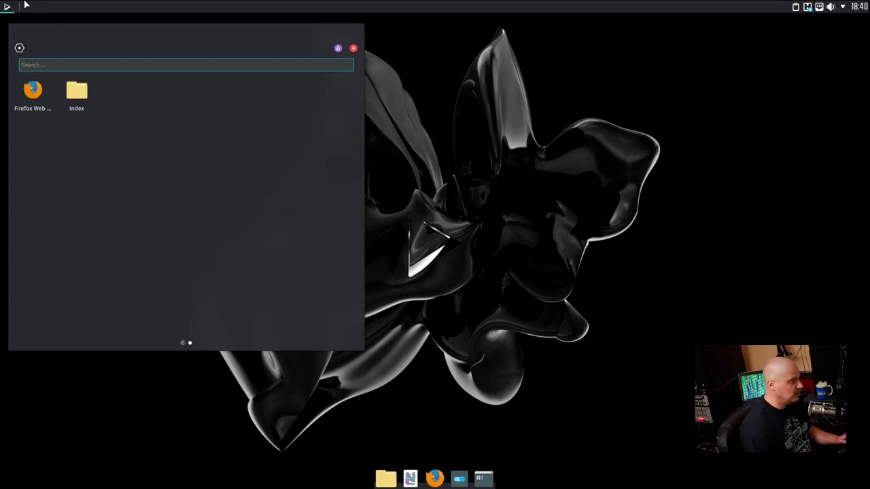
left_click(555, 246)
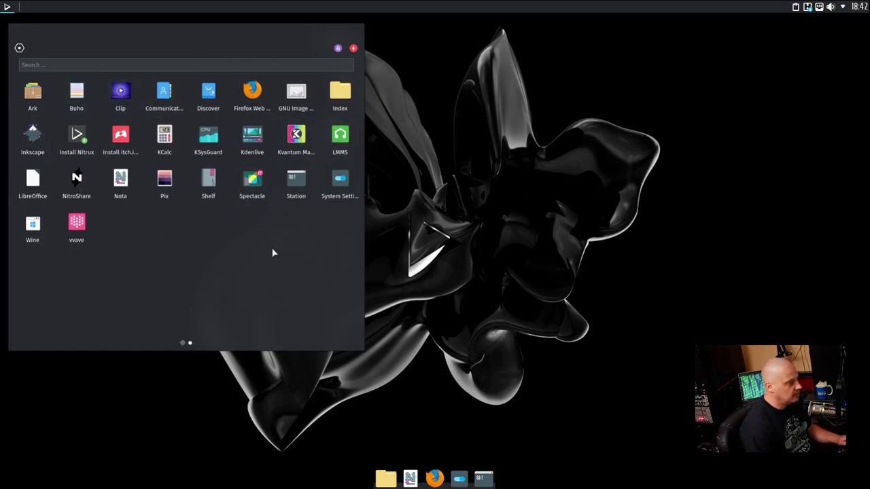
Launch Firefox, confirm version 88.0 in About Firefox, then quit, closing both tabs.
left_click(256, 101)
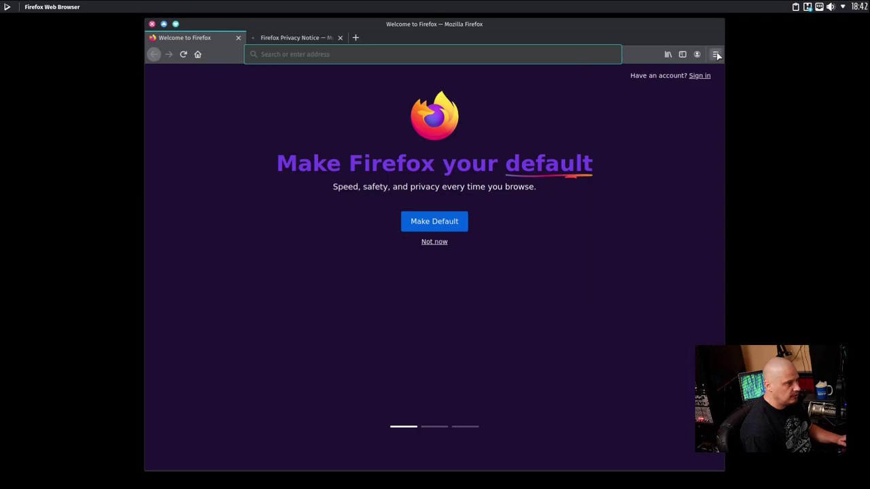
left_click(716, 54)
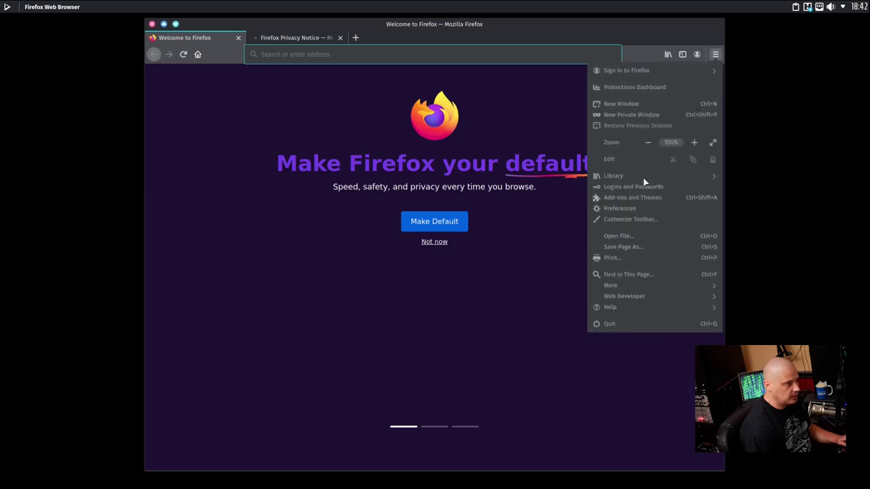
left_click(624, 310)
left_click(619, 142)
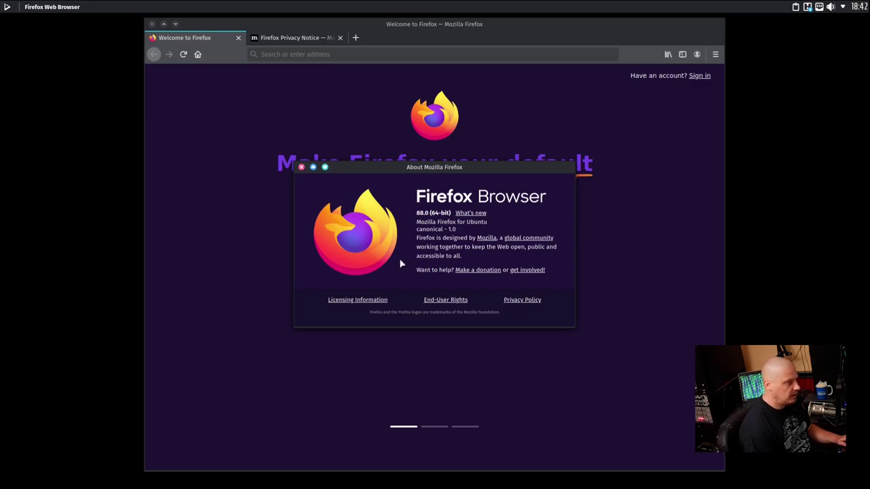
left_click(302, 168)
left_click(152, 24)
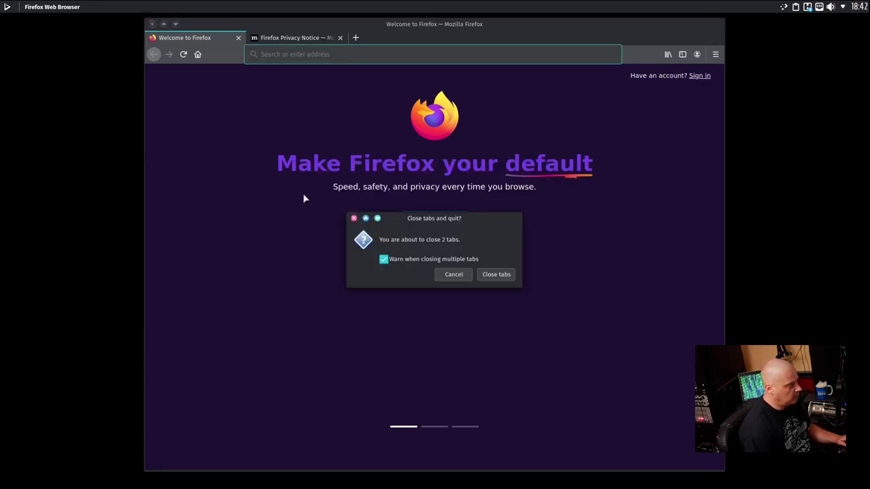
left_click(499, 274)
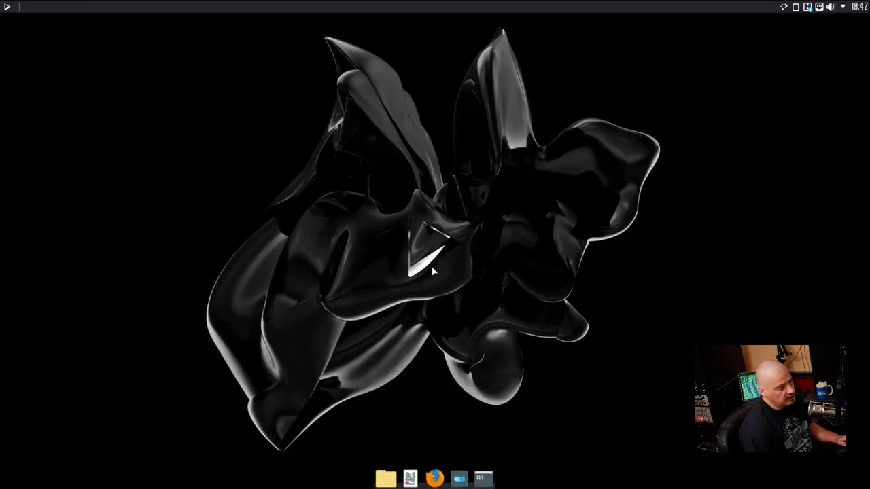
In Index, browse the root Applications folder (lmms, inkscape, gimp, kdenlive, wine), then close it.
left_click(385, 479)
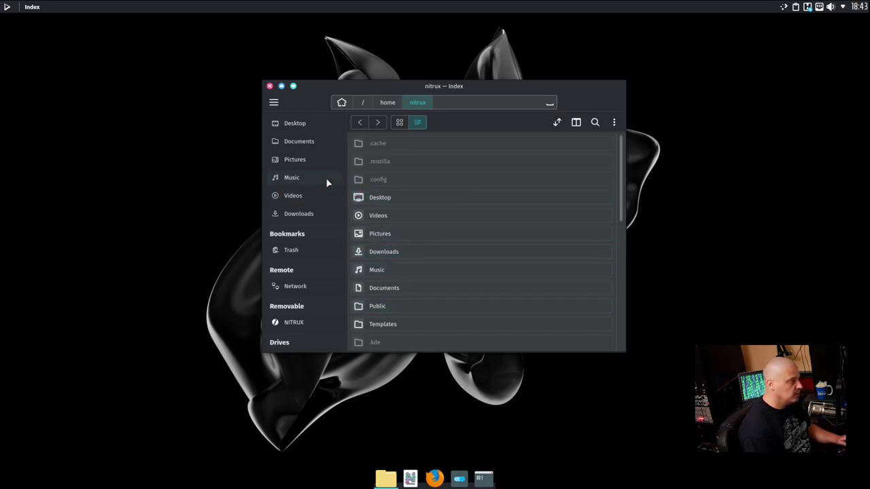
left_click(364, 103)
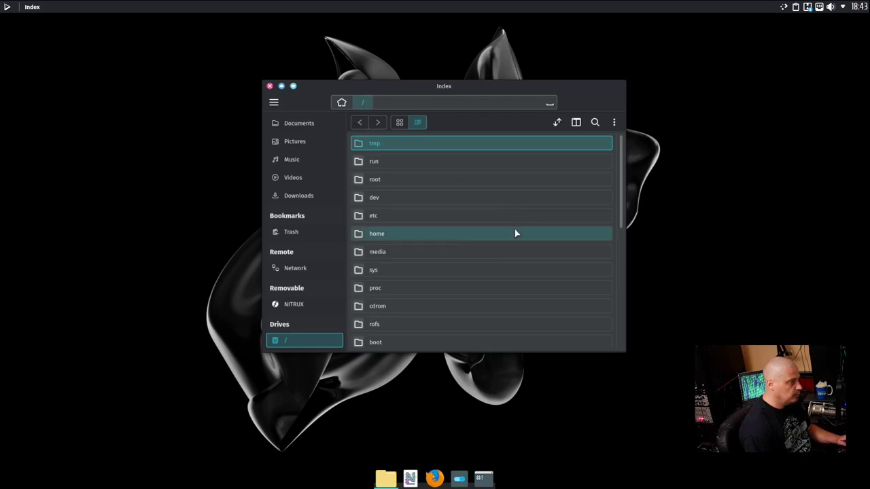
scroll(446, 234, "down", 3)
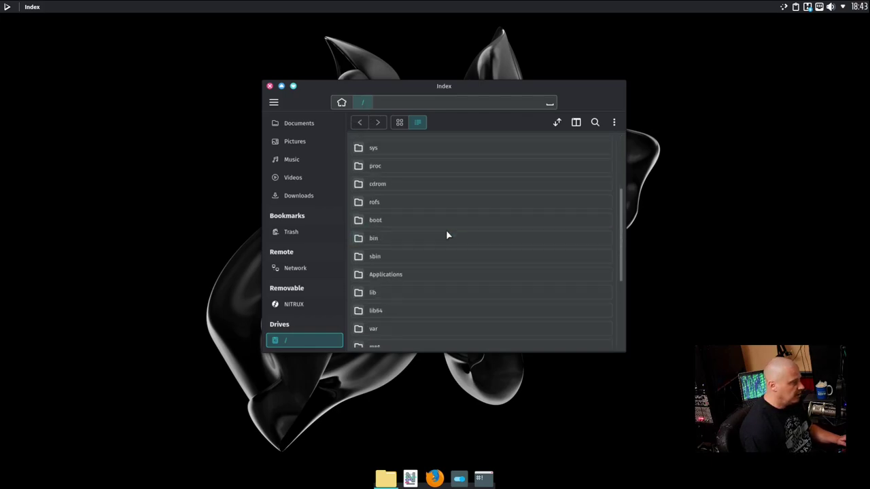
left_click(395, 253)
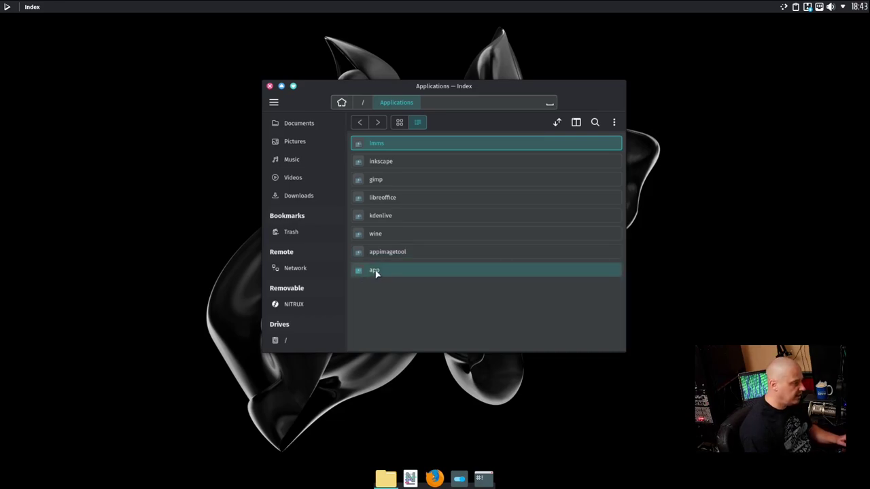
left_click(269, 85)
Launch Kdenlive with an Untitled HD 1080p 25 fps project, maximize and restore it, then close it.
left_click(6, 6)
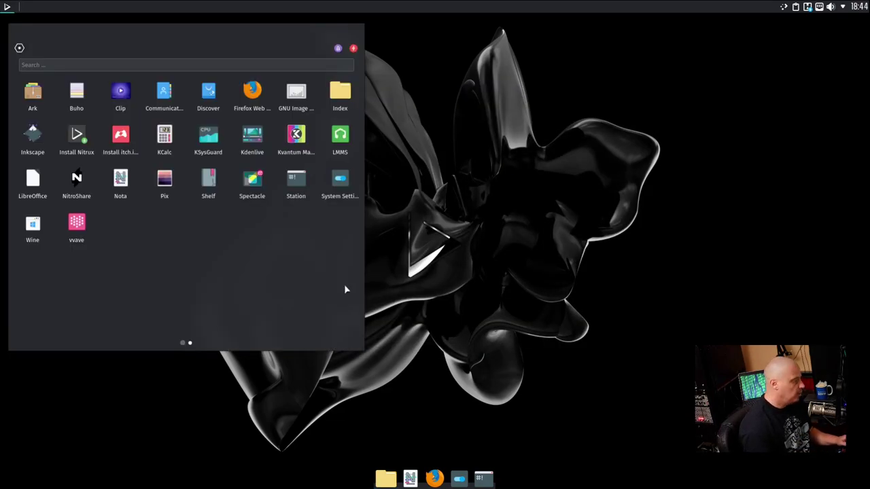
left_click(255, 141)
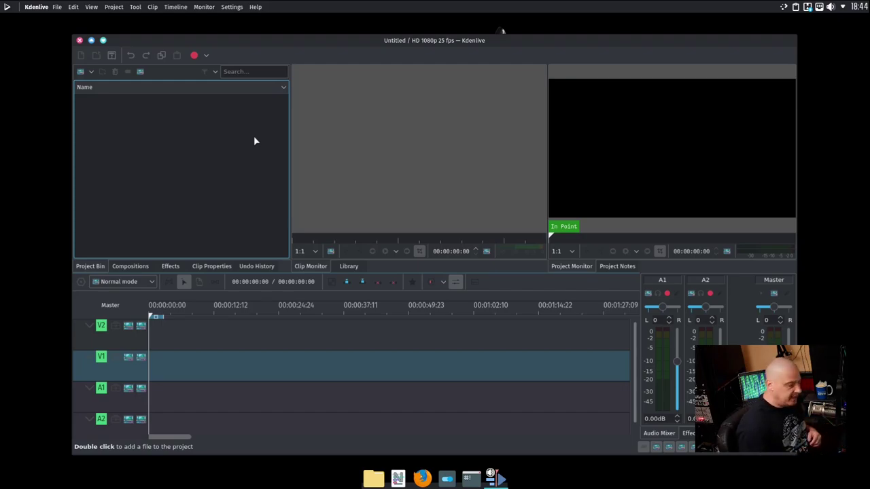
double_click(380, 41)
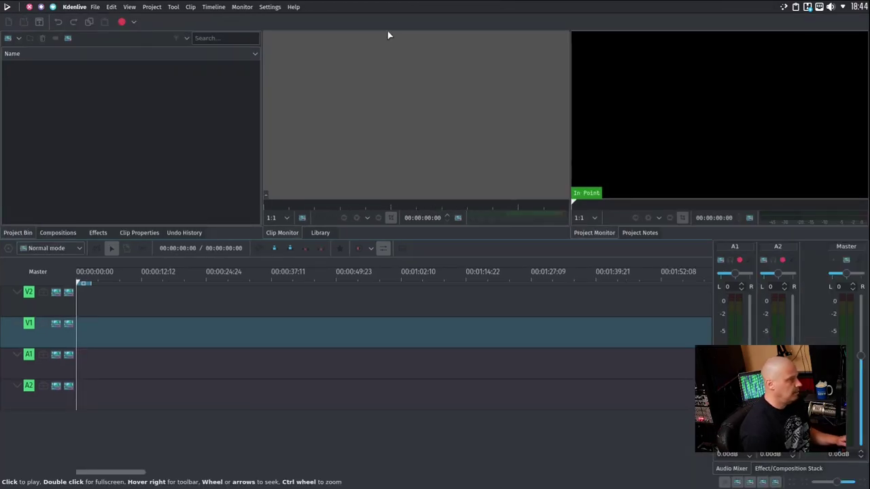
left_click(40, 7)
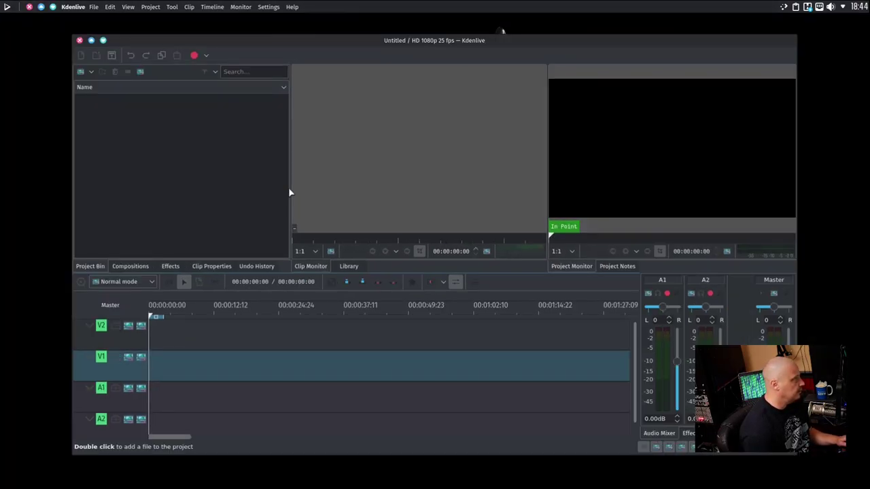
left_click(79, 43)
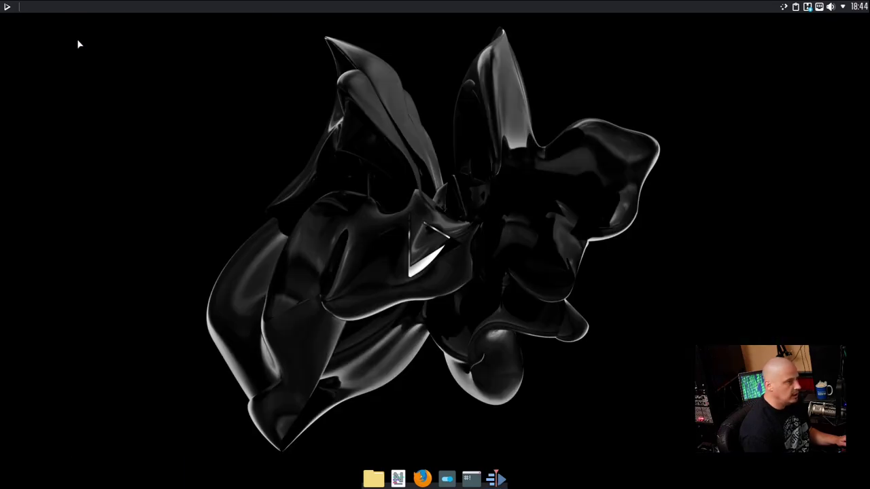
Launch GIMP from the launcher, maximize and restore its window, then quit via File > Quit.
left_click(8, 7)
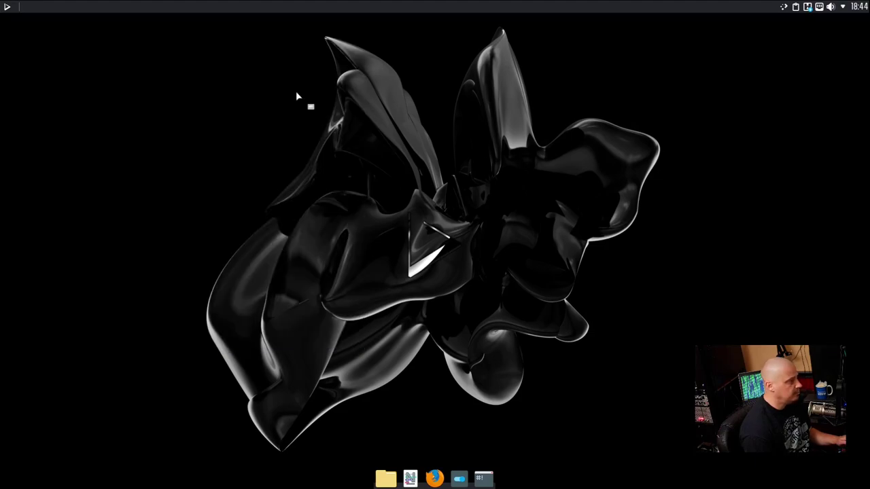
left_click(297, 96)
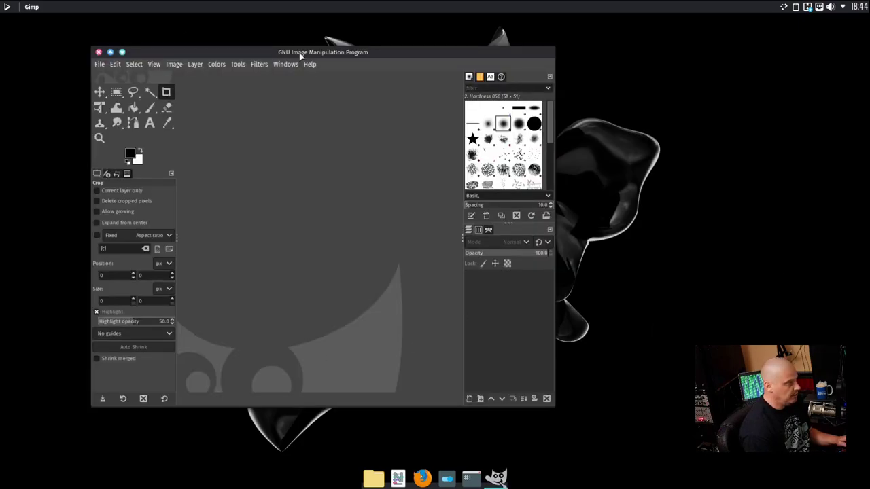
double_click(300, 55)
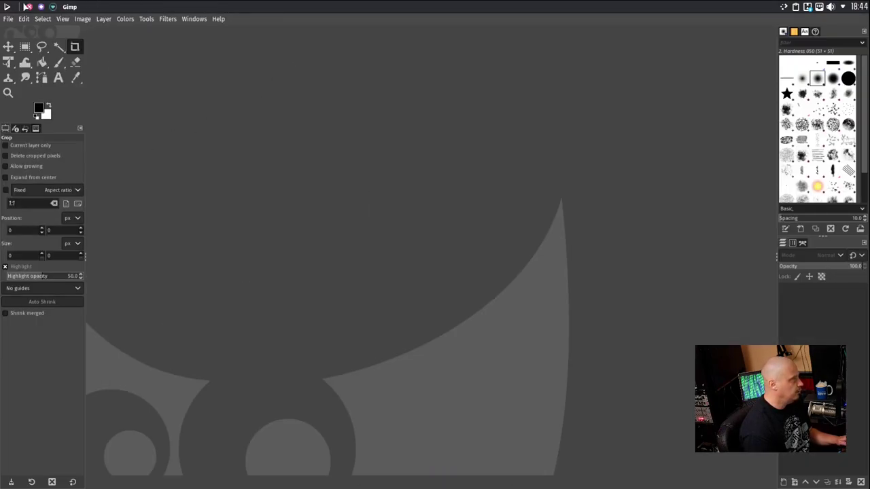
left_click(40, 7)
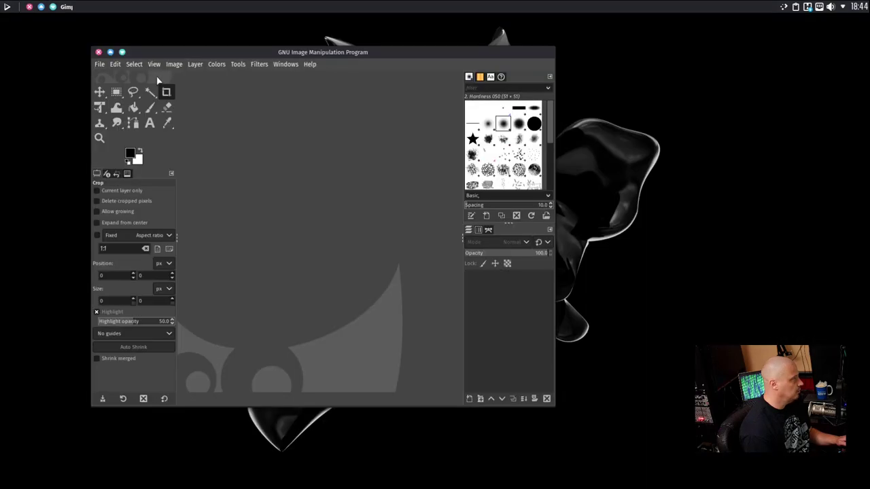
left_click(100, 64)
left_click(136, 328)
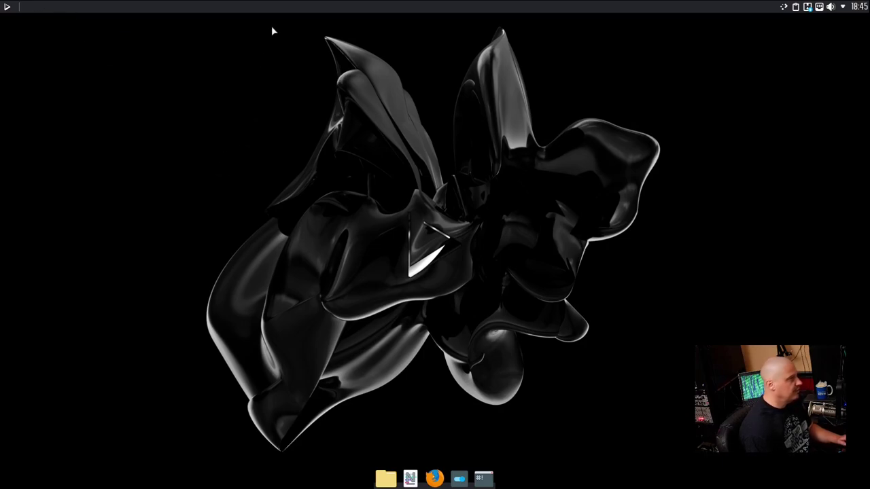
From the panel's Layouts menu, replace nx-top-panel-2 with the nx-bottom-panel-2 layout.
right_click(279, 10)
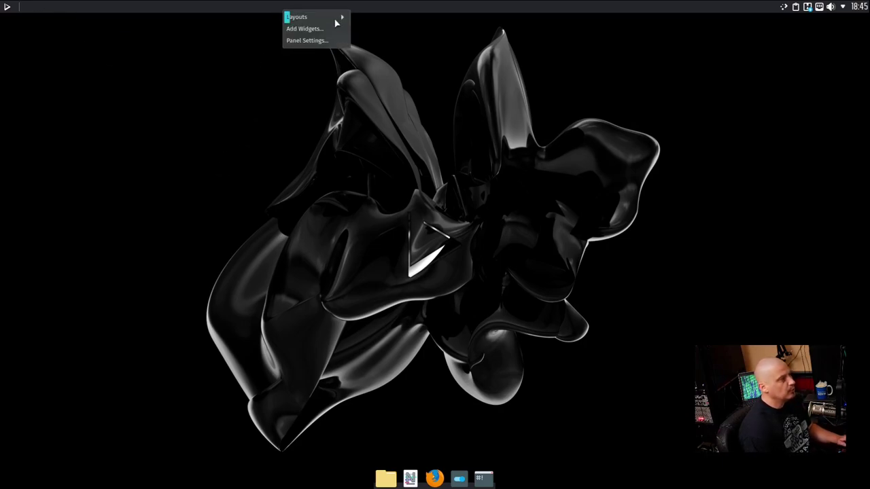
mouse_move(330, 20)
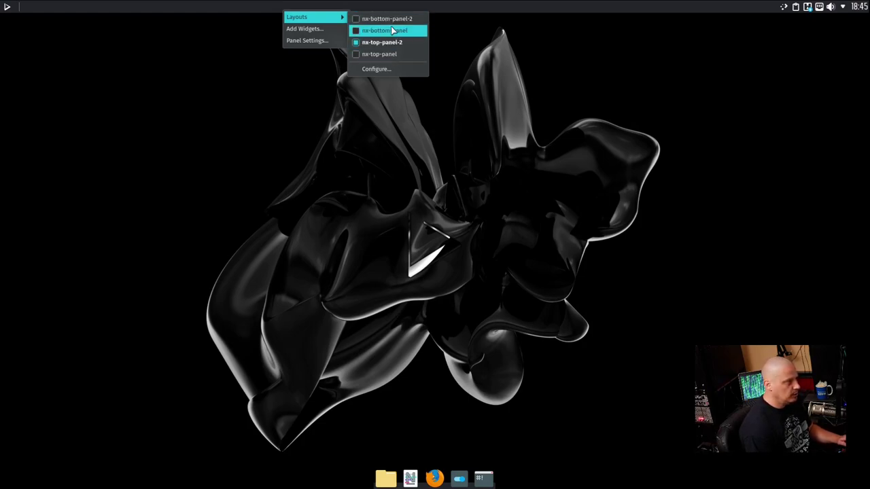
left_click(394, 45)
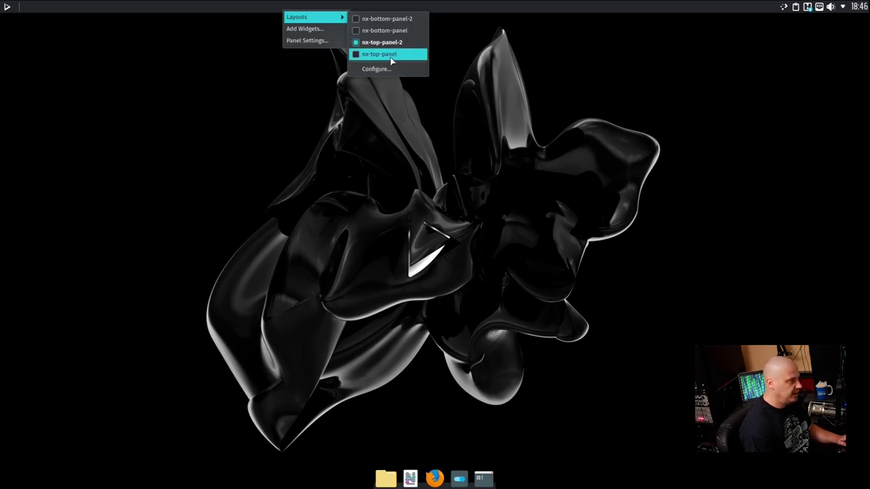
left_click(387, 44)
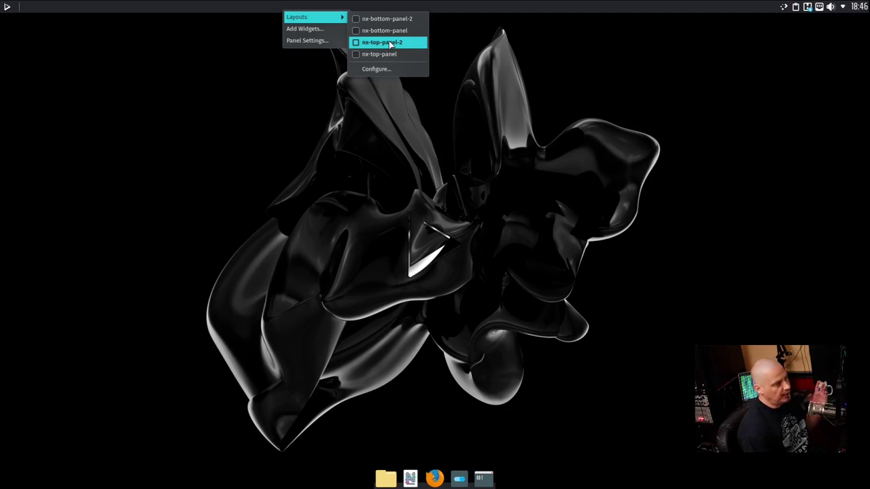
left_click(390, 44)
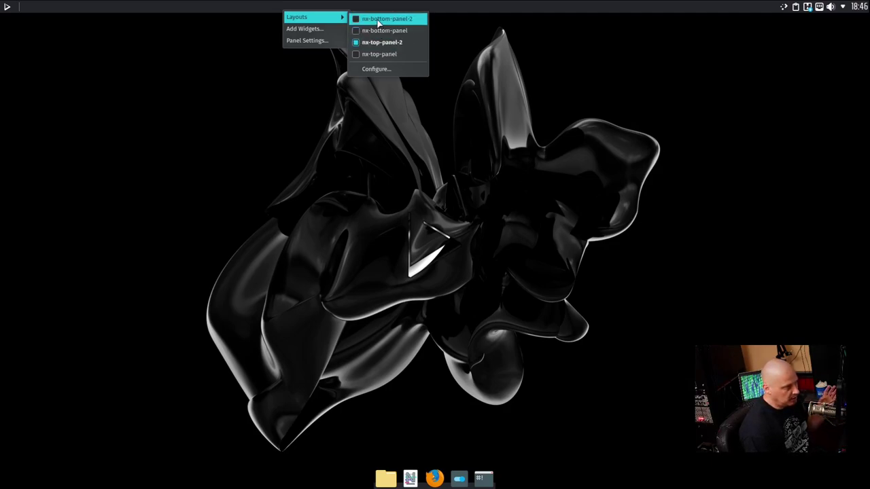
left_click(379, 21)
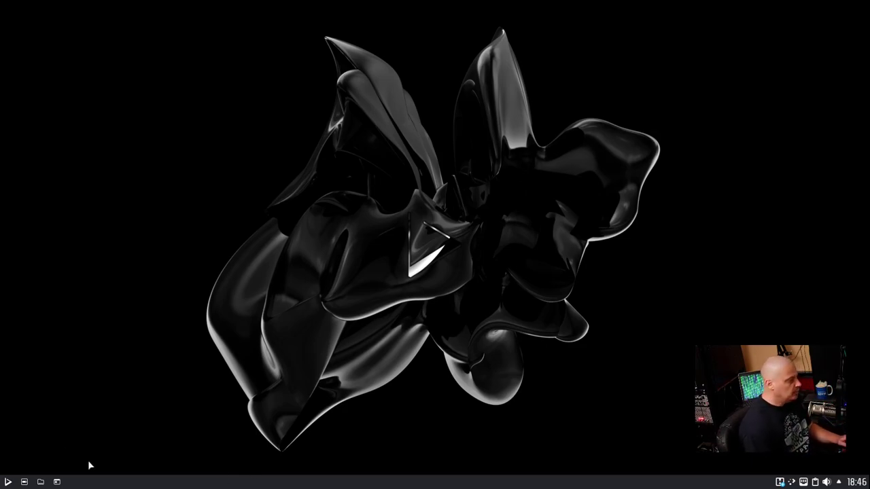
Switch the bottom panel's layout back to nx-top-panel-2 and reopen the app launcher.
left_click(8, 482)
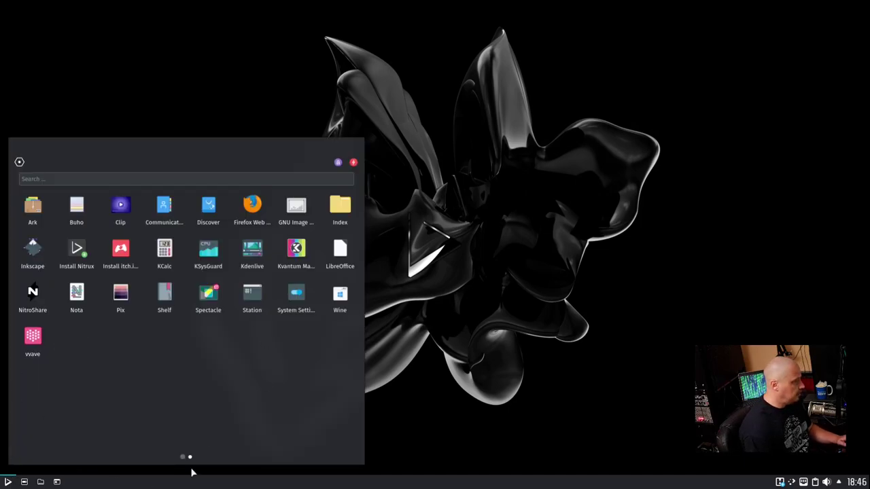
left_click(552, 356)
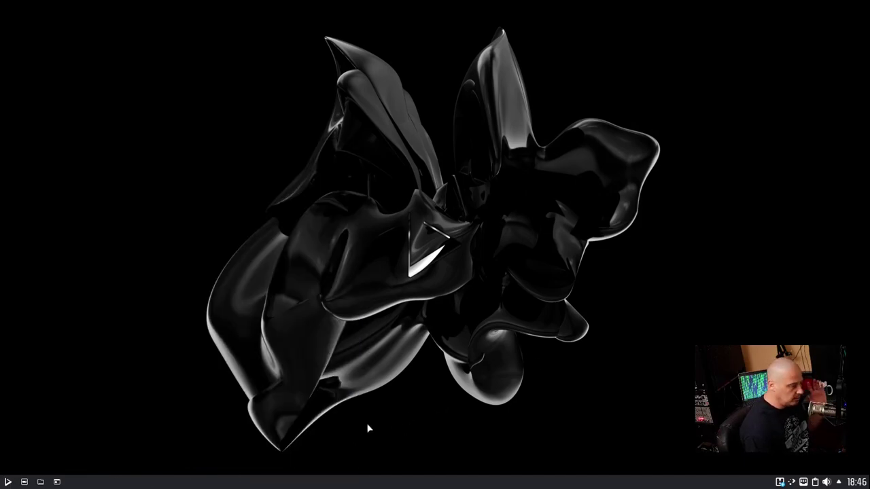
right_click(167, 482)
mouse_move(254, 446)
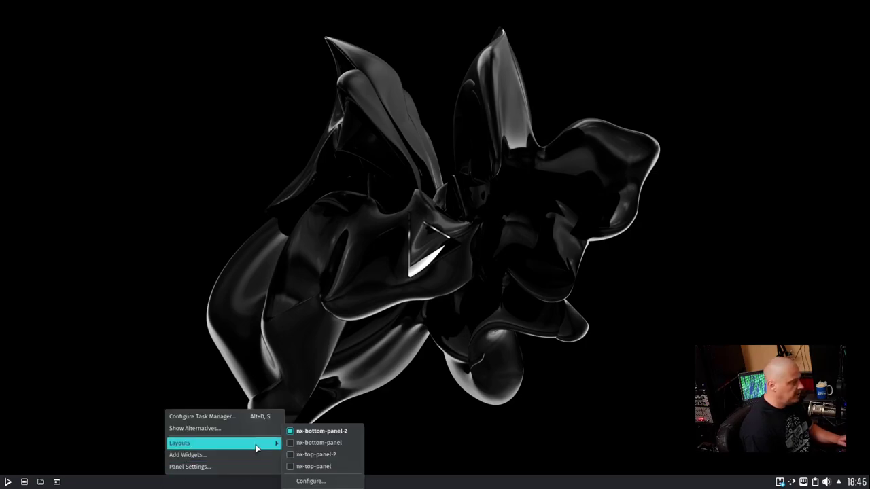
left_click(315, 456)
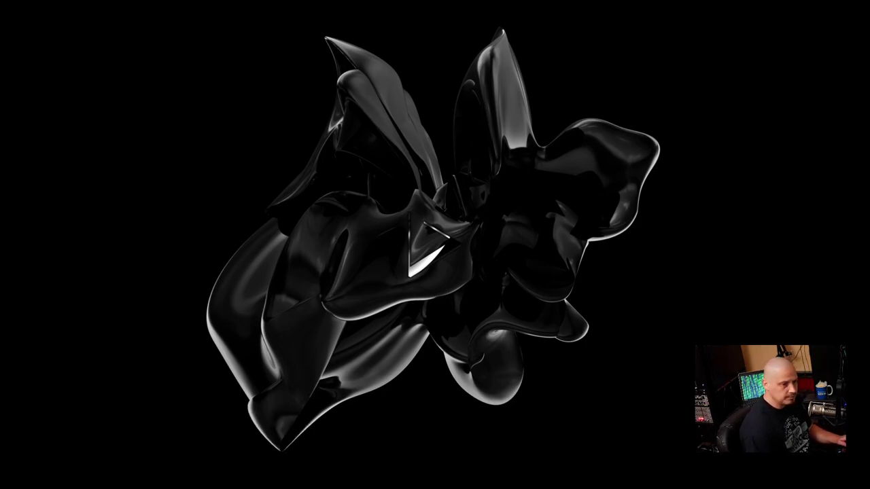
left_click(7, 6)
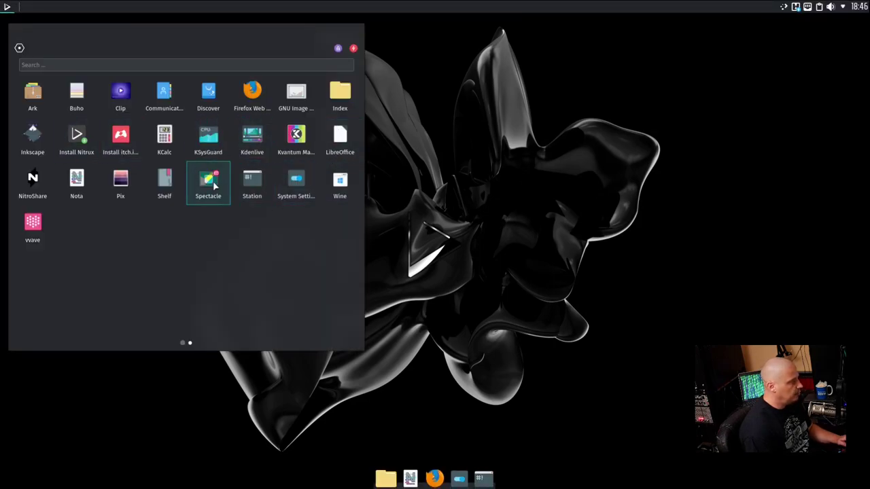
scroll(252, 139, "up", 1)
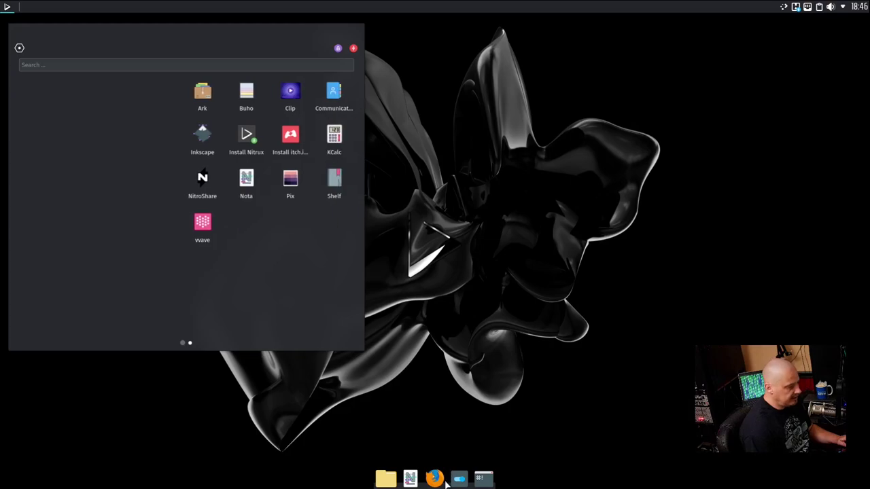
scroll(229, 231, "down", 1)
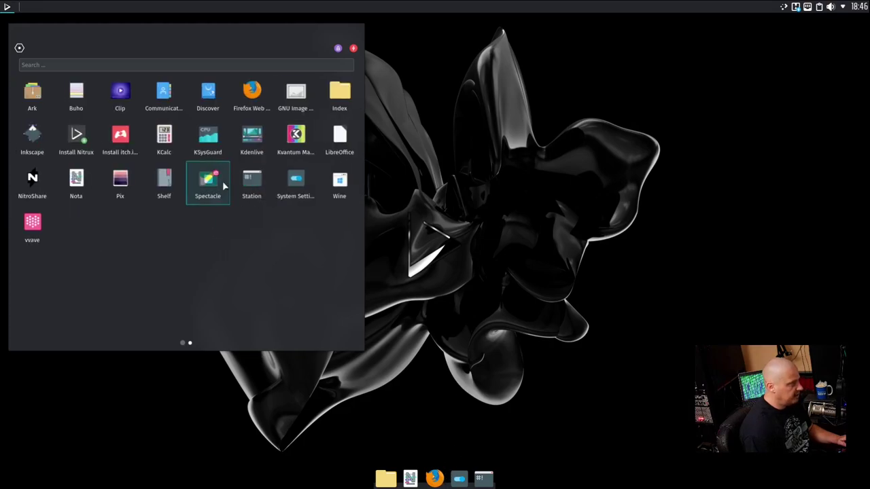
scroll(322, 212, "down", 1)
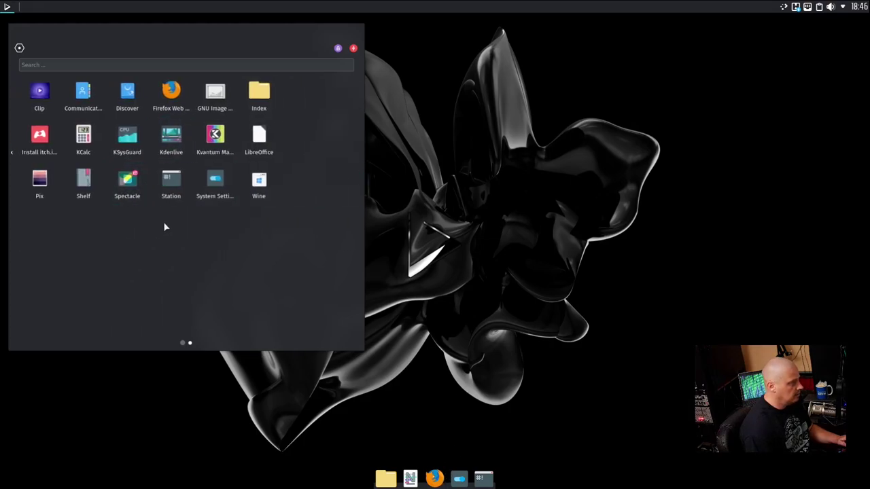
scroll(164, 227, "up", 1)
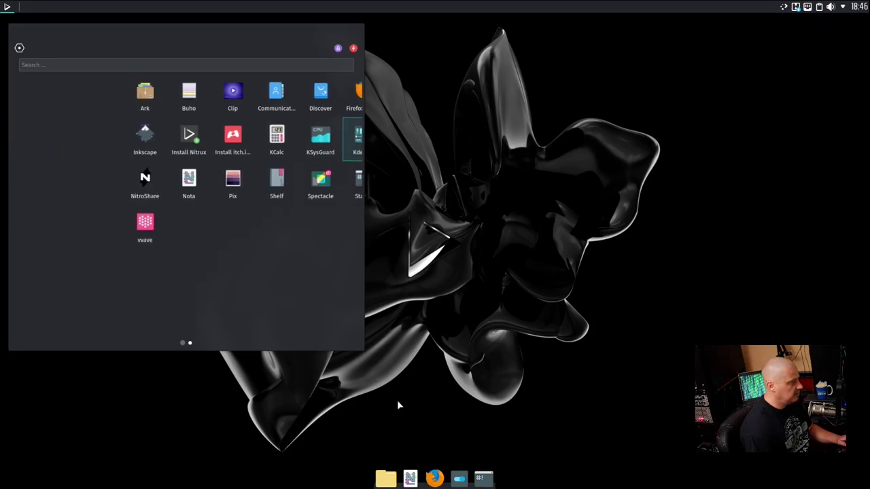
scroll(208, 284, "down", 1)
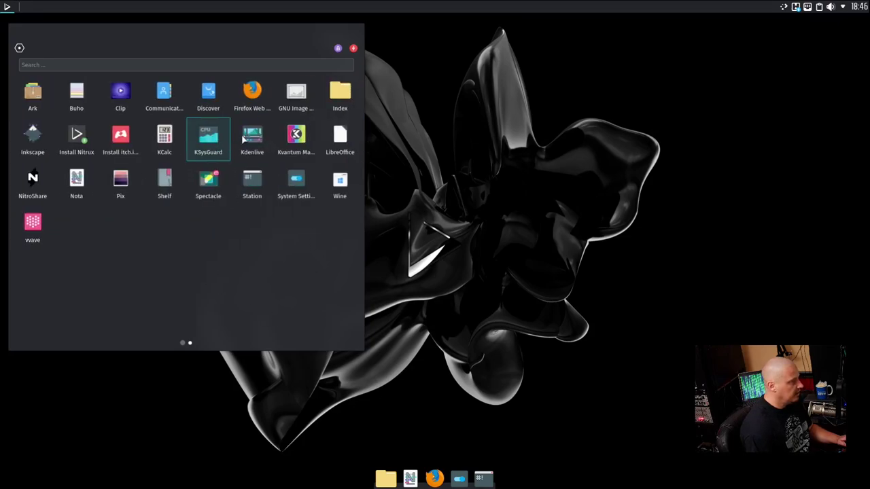
scroll(269, 187, "up", 1)
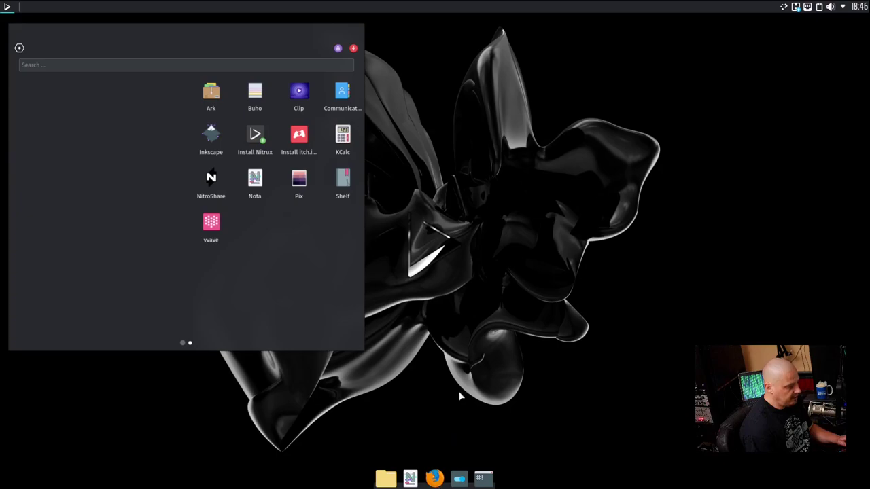
left_click(190, 344)
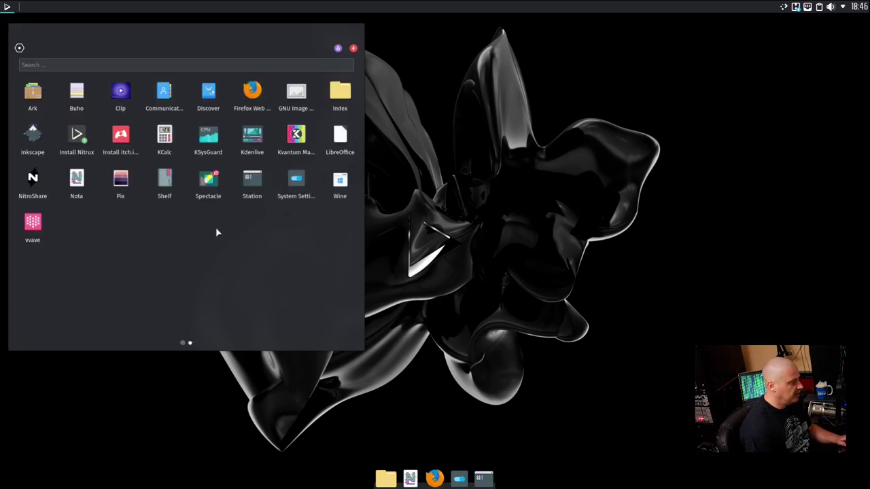
Launch Kdenlive with an untitled project, check its dock entry menu, then close the window.
left_click(252, 136)
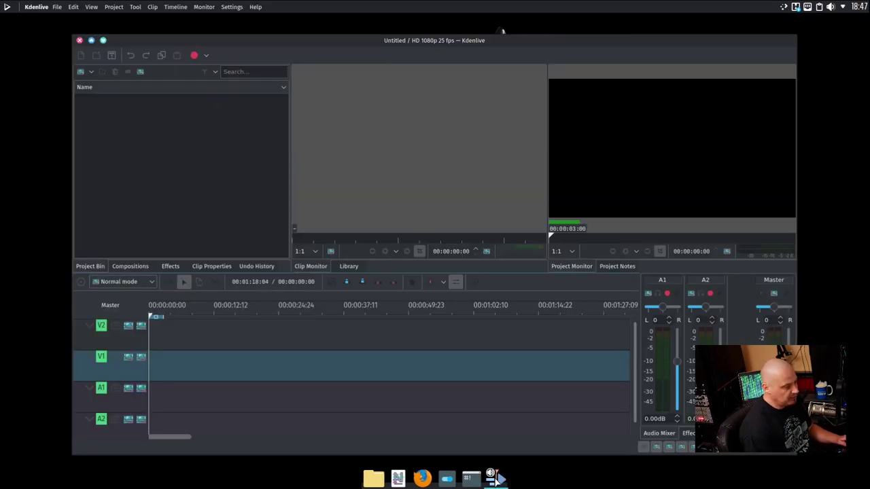
right_click(496, 478)
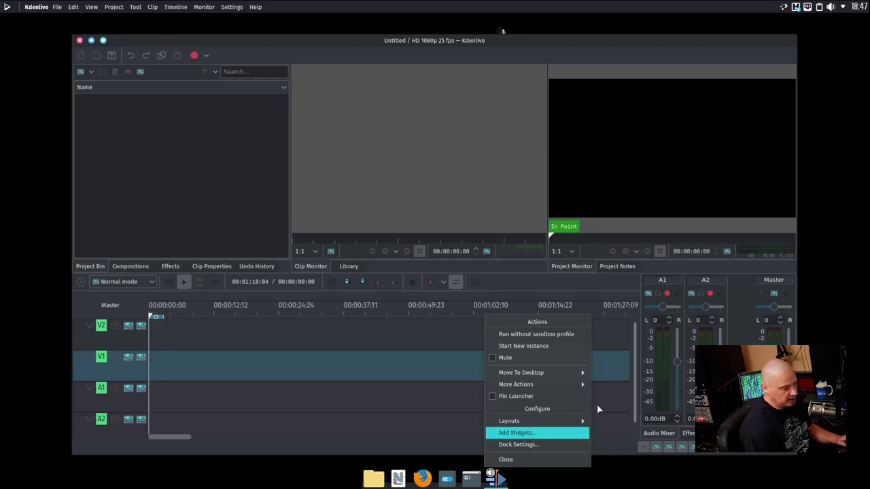
left_click(592, 404)
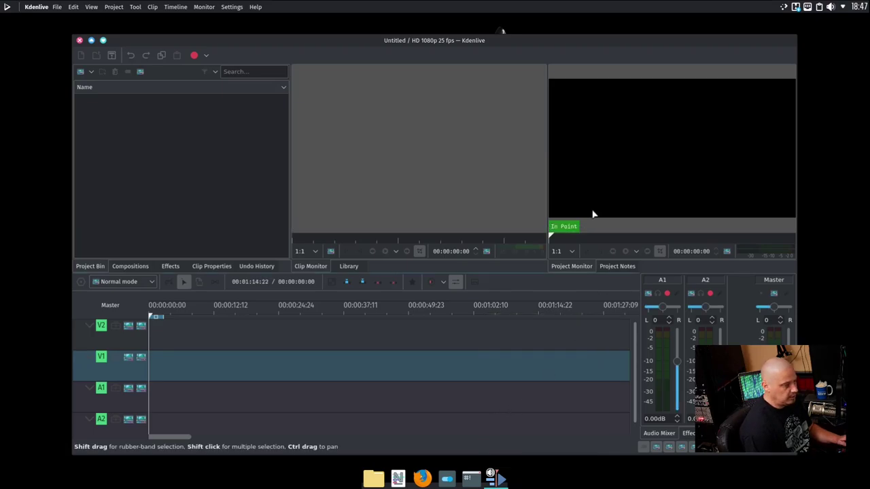
left_click(80, 40)
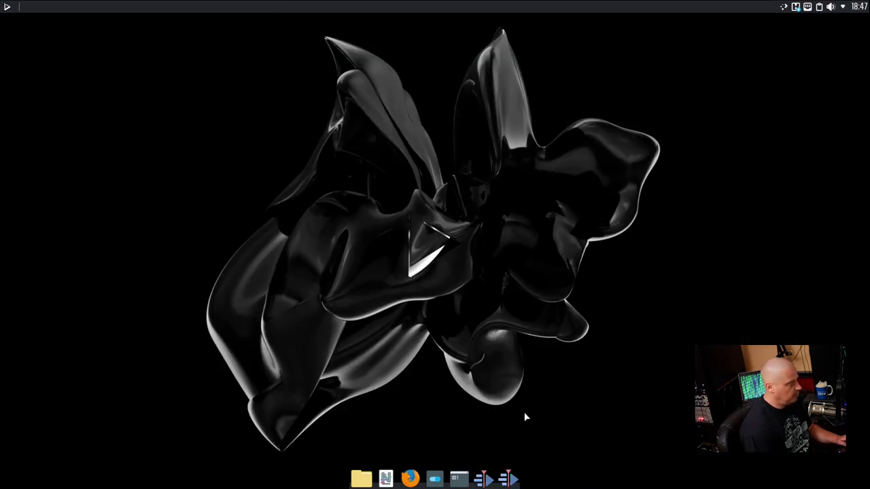
left_click(492, 481)
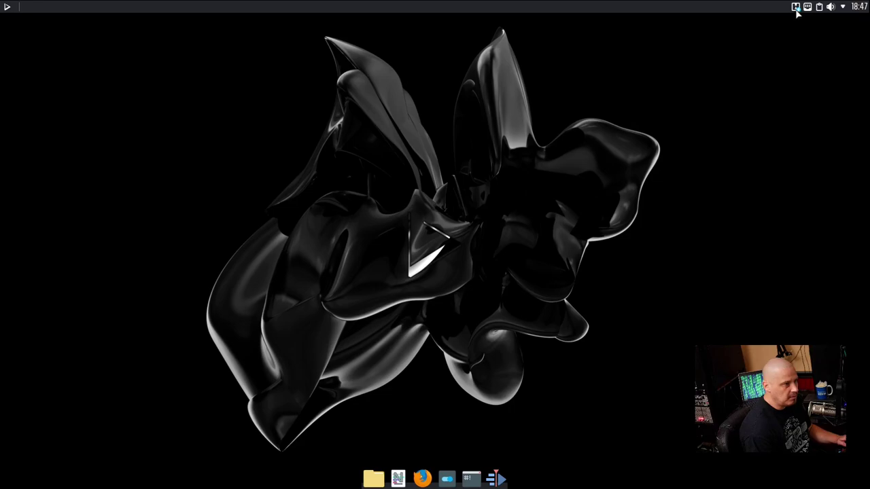
left_click(797, 9)
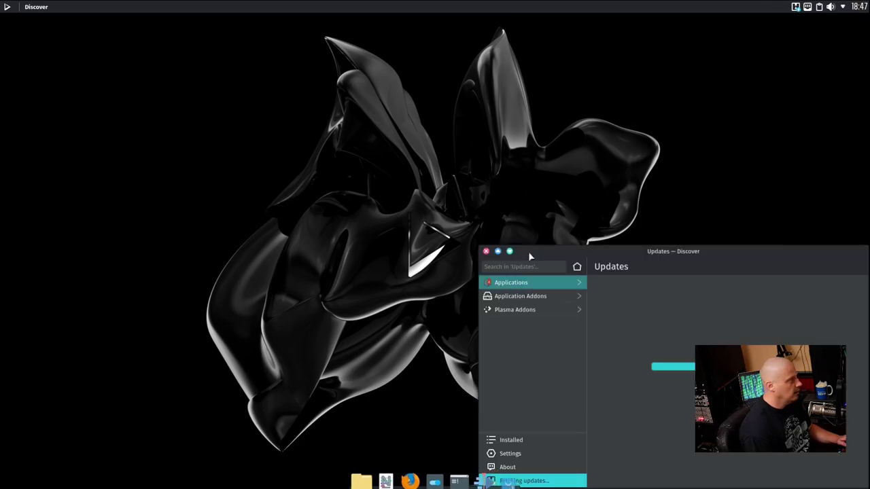
left_click_drag(587, 251, 365, 104)
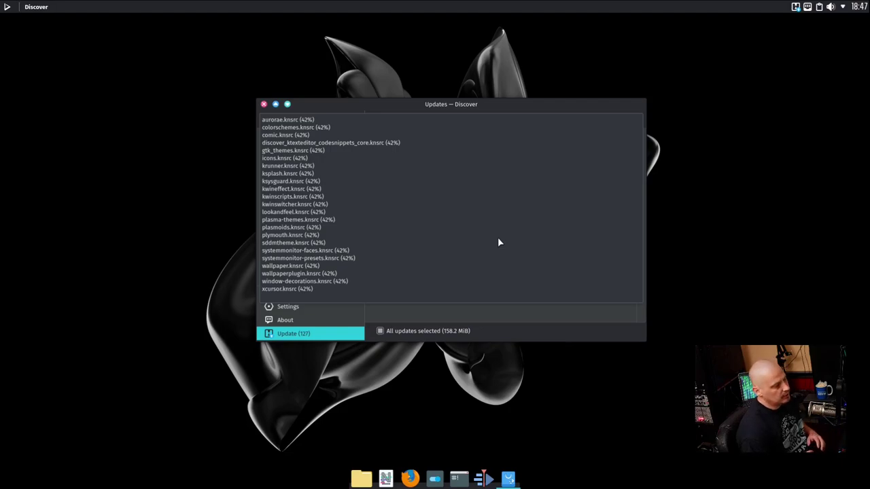
left_click(265, 105)
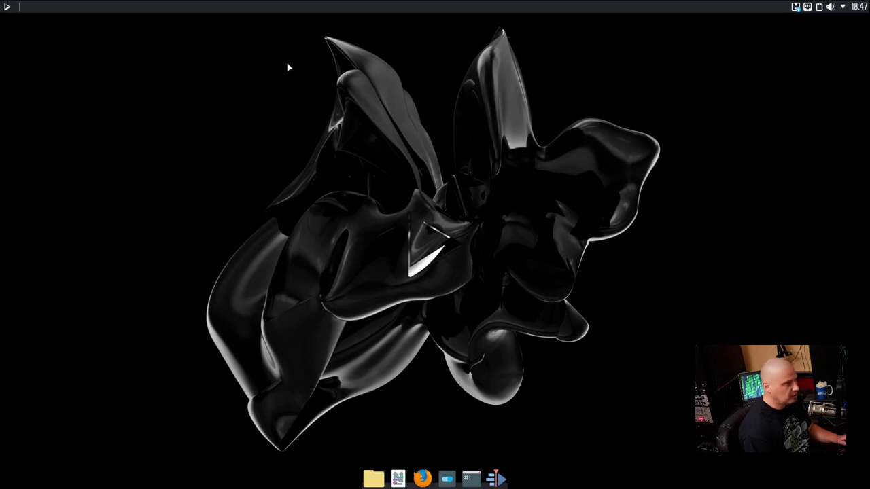
Open Firefox maximized and load appimagehub.com.
left_click(424, 480)
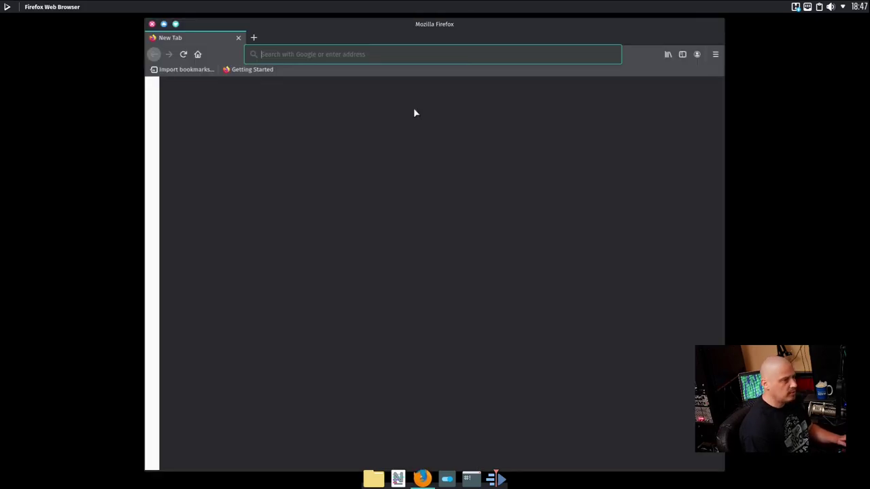
double_click(430, 21)
left_click(222, 41)
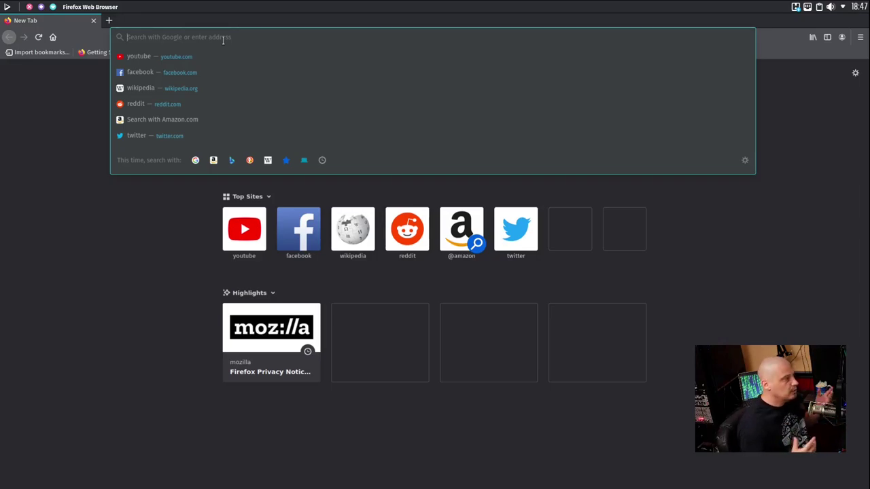
type("appi")
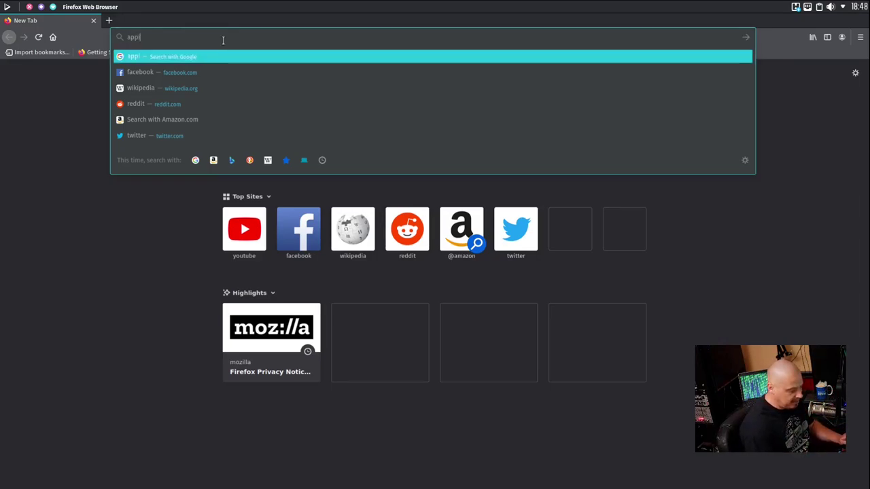
type("magehub.com")
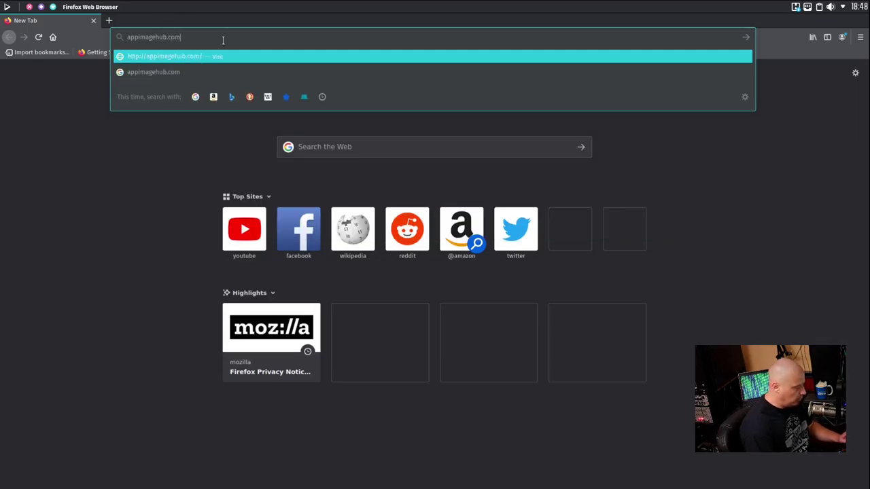
key("Return")
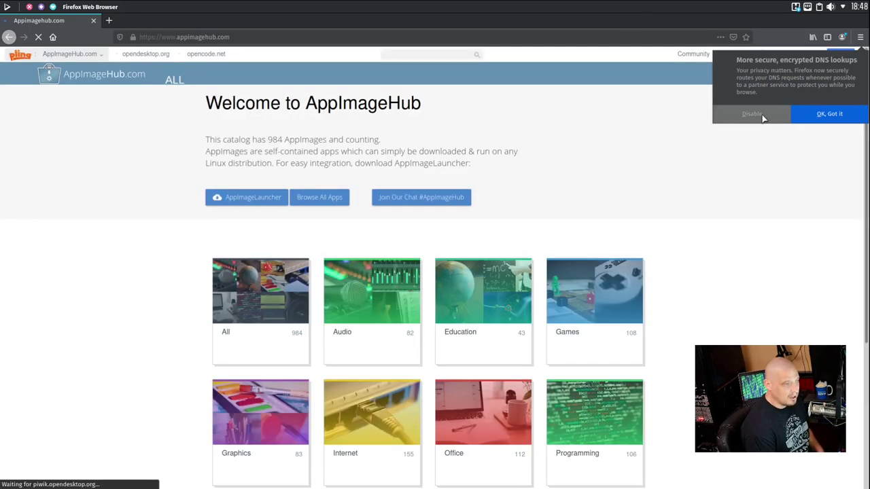
Dismiss the encrypted DNS notice, scroll the catalogue of 984 AppImages, then close Firefox.
left_click(755, 114)
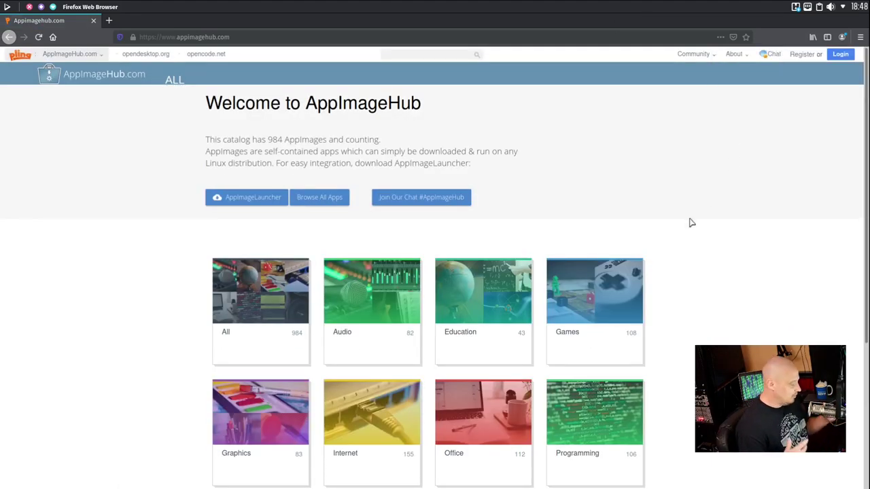
scroll(501, 259, "down", 3)
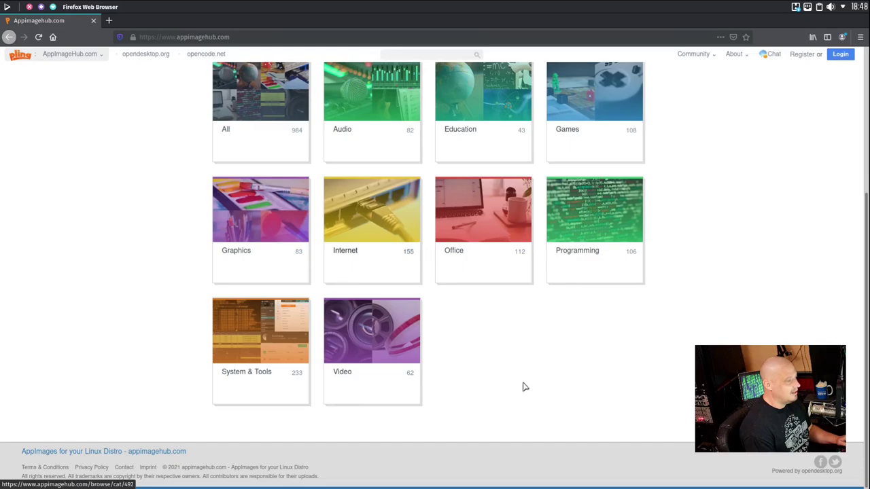
scroll(527, 391, "up", 2)
scroll(646, 360, "up", 2)
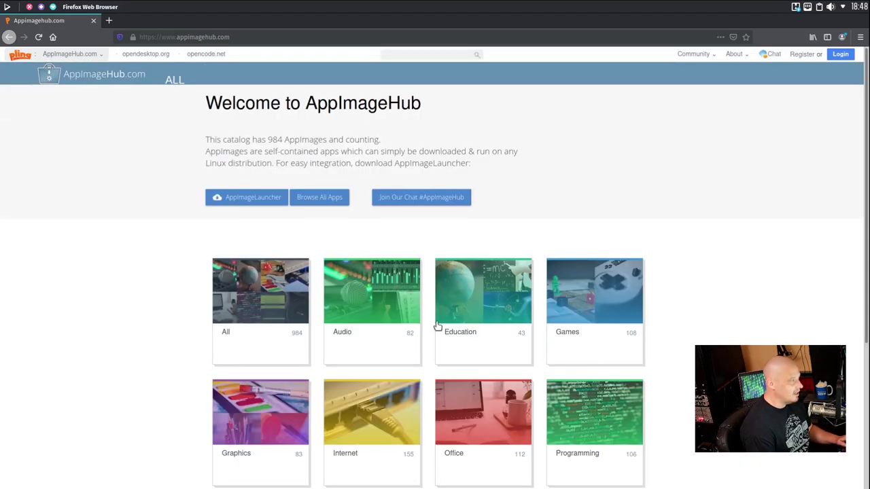
left_click(93, 21)
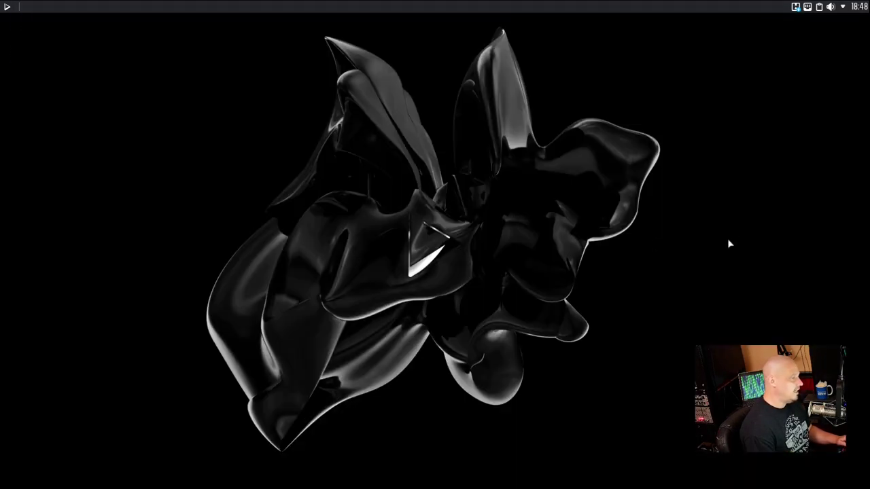
left_click(858, 7)
left_click(601, 222)
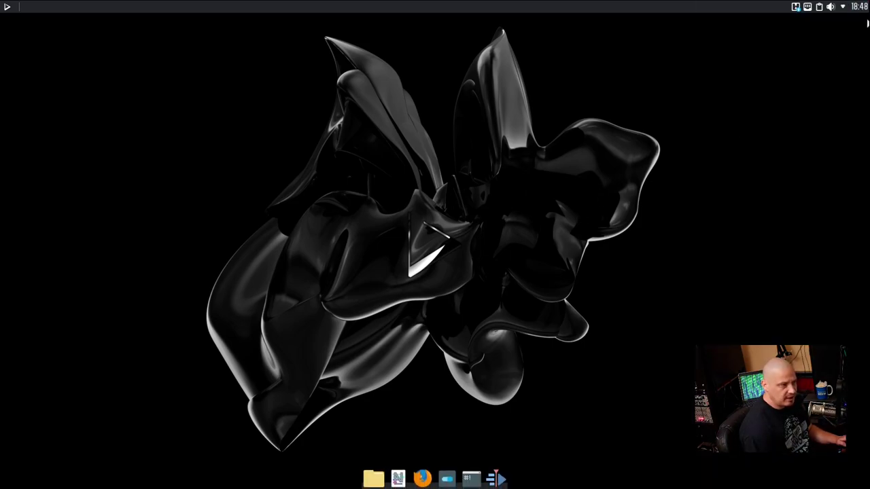
left_click(858, 7)
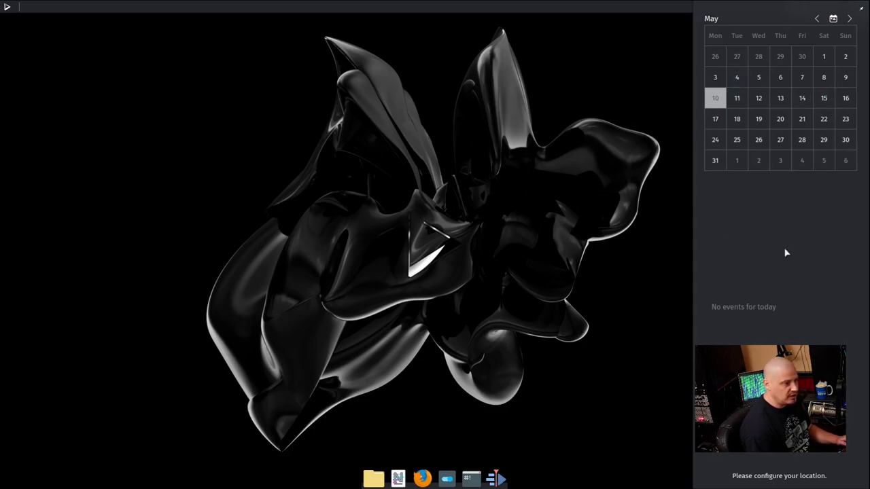
left_click(633, 231)
left_click(843, 6)
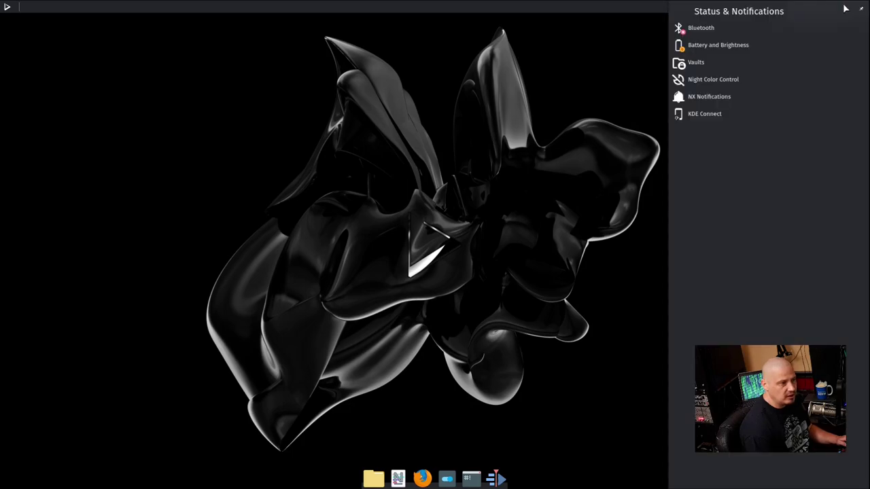
left_click(551, 91)
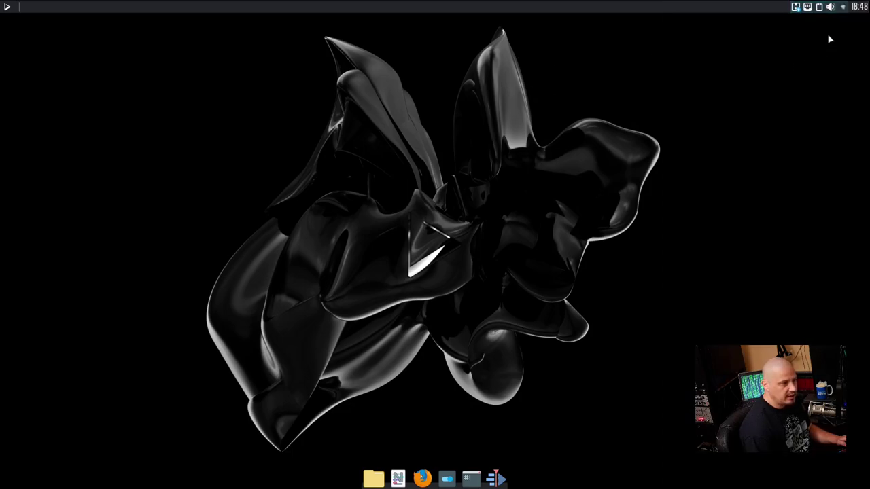
left_click(831, 7)
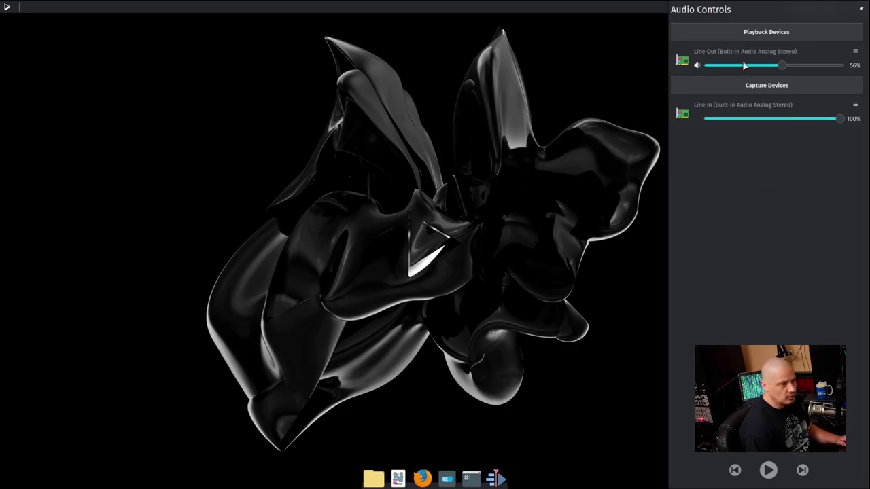
left_click(602, 186)
left_click(819, 7)
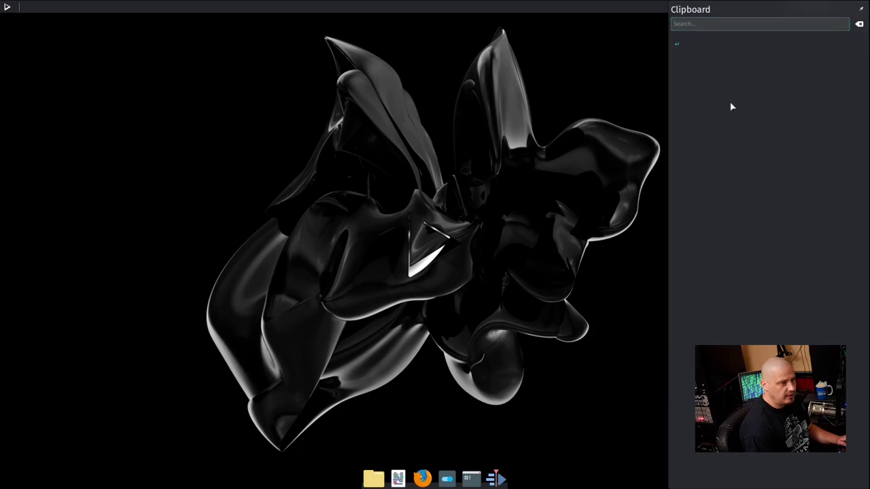
Enable and apply the Krohnkite script under Window Management > KWin Scripts in System Settings.
left_click(564, 140)
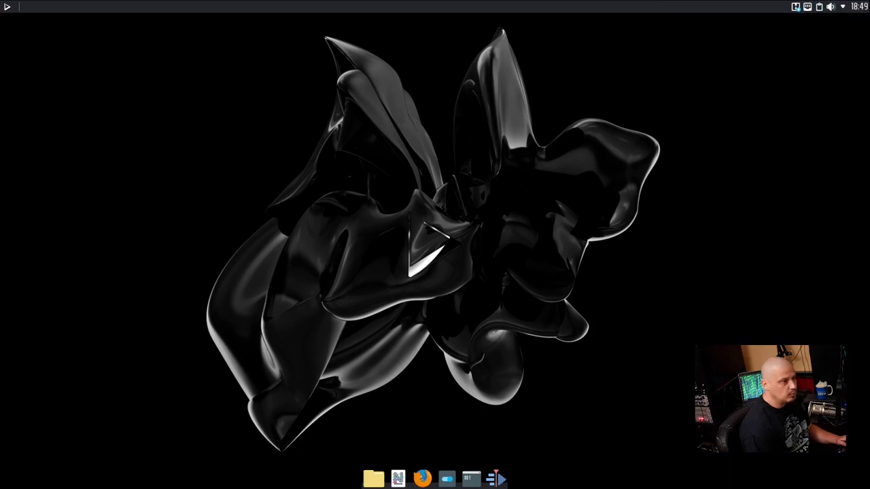
left_click(448, 482)
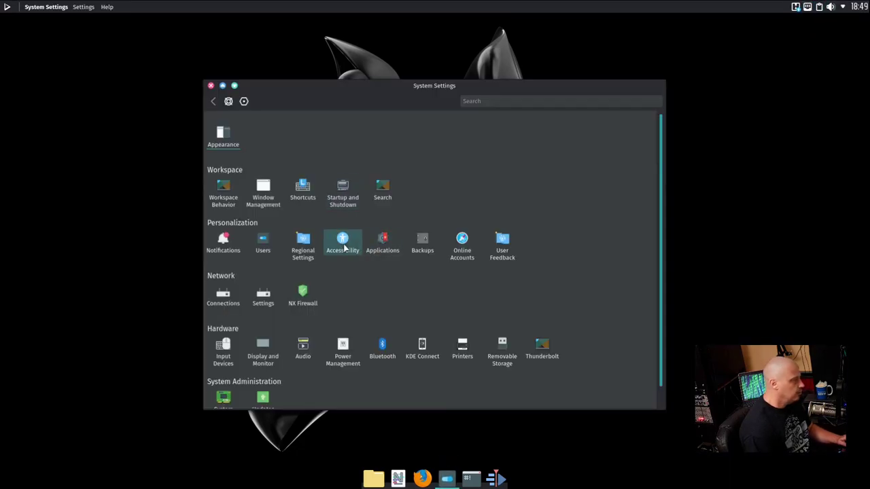
left_click(267, 202)
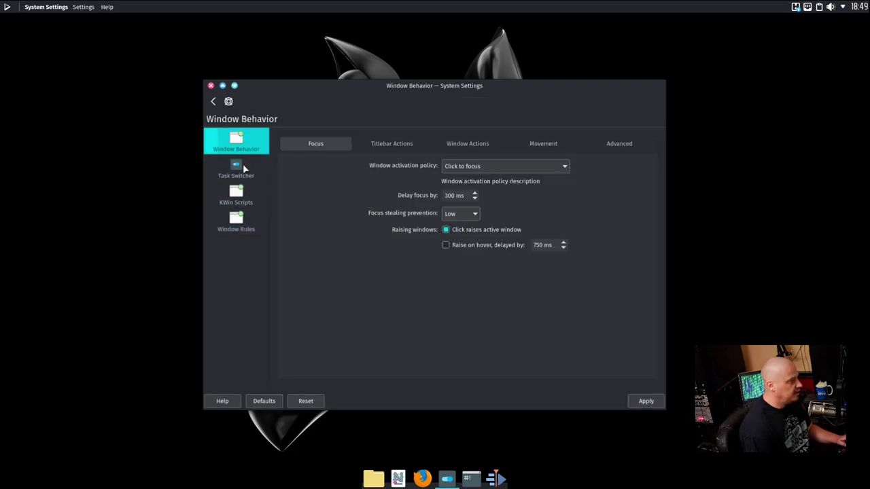
left_click(249, 202)
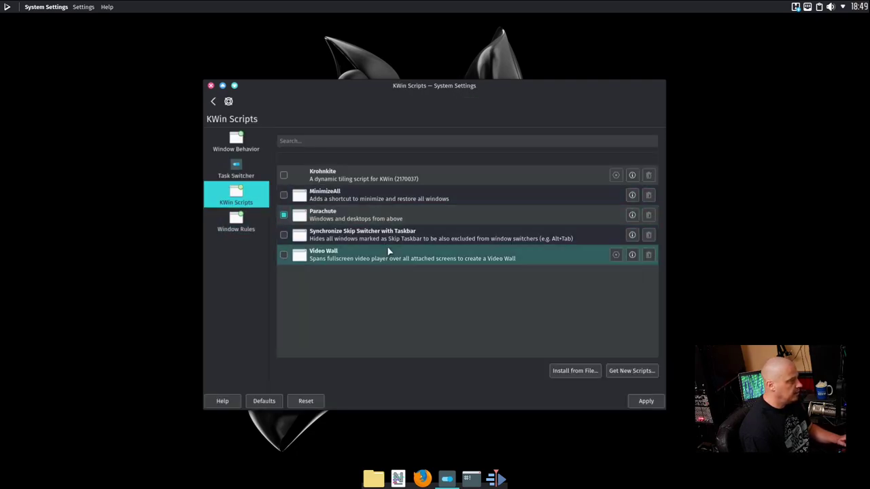
left_click(285, 176)
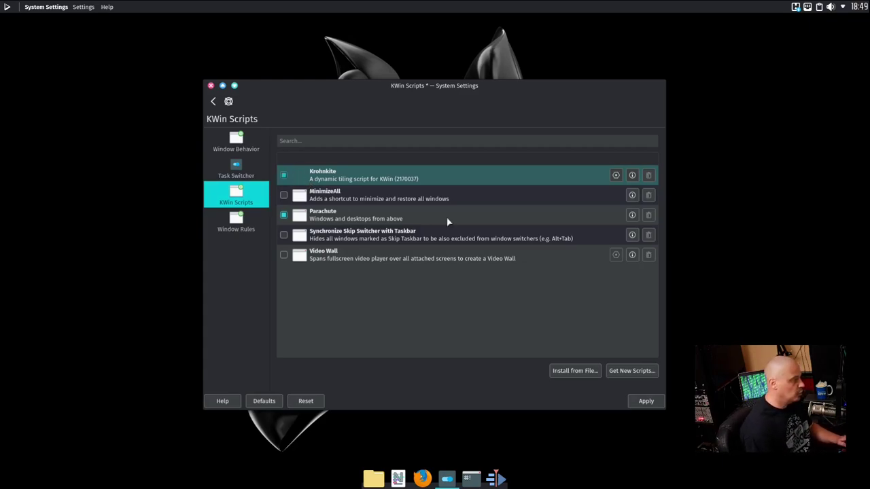
left_click(646, 401)
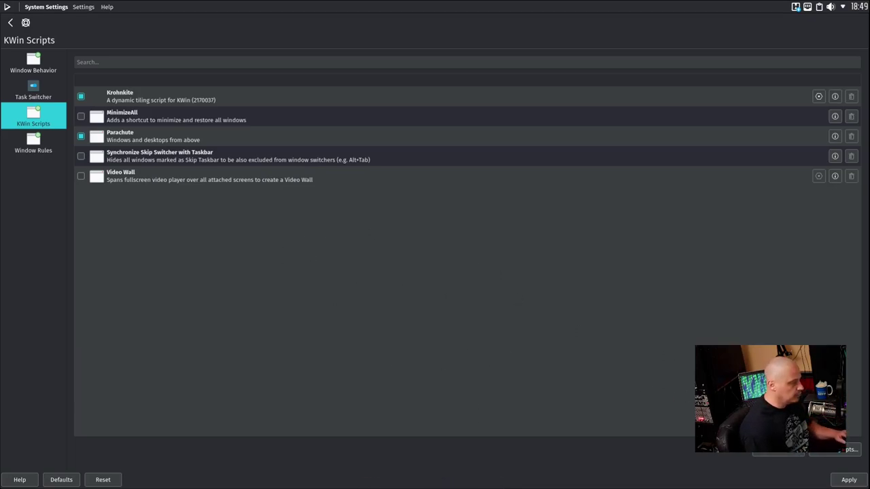
Open Index and a Station terminal so they tile beside System Settings, then refocus settings.
mouse_move(412, 482)
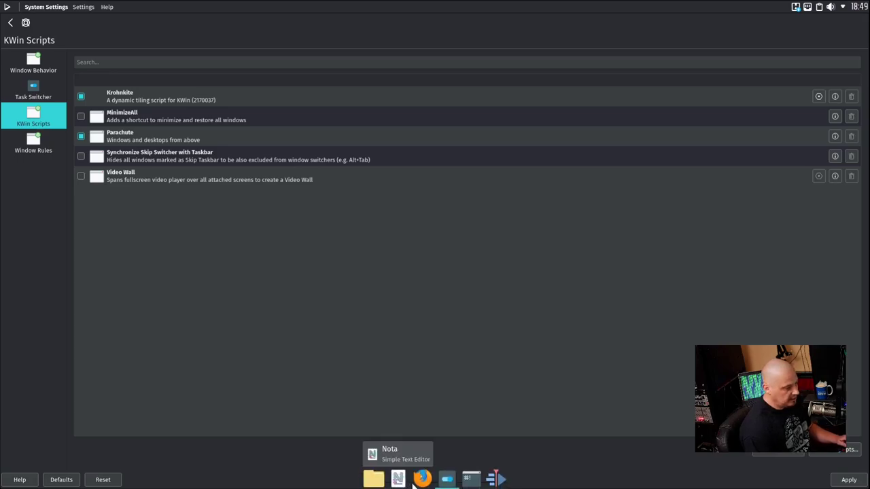
left_click(377, 477)
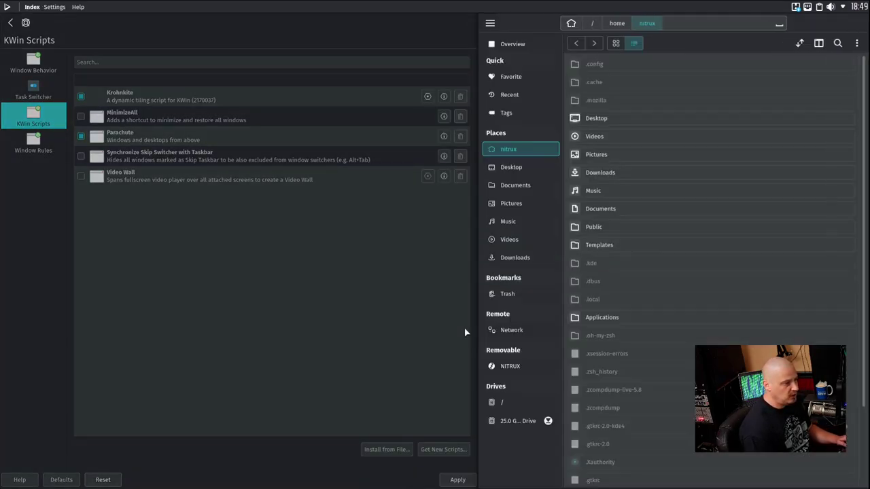
mouse_move(415, 484)
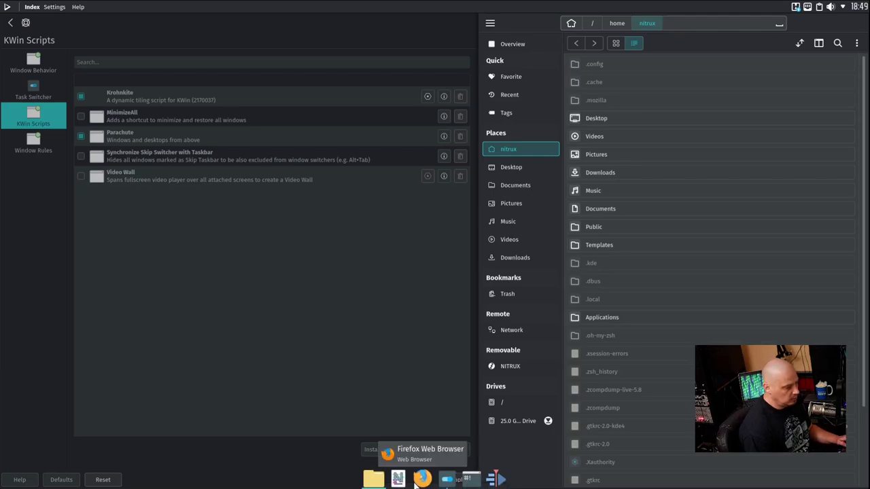
left_click(471, 480)
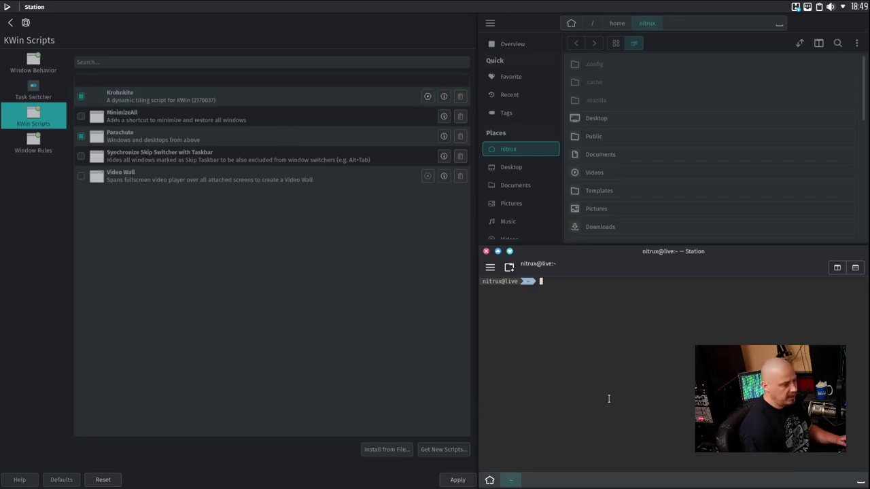
mouse_move(446, 483)
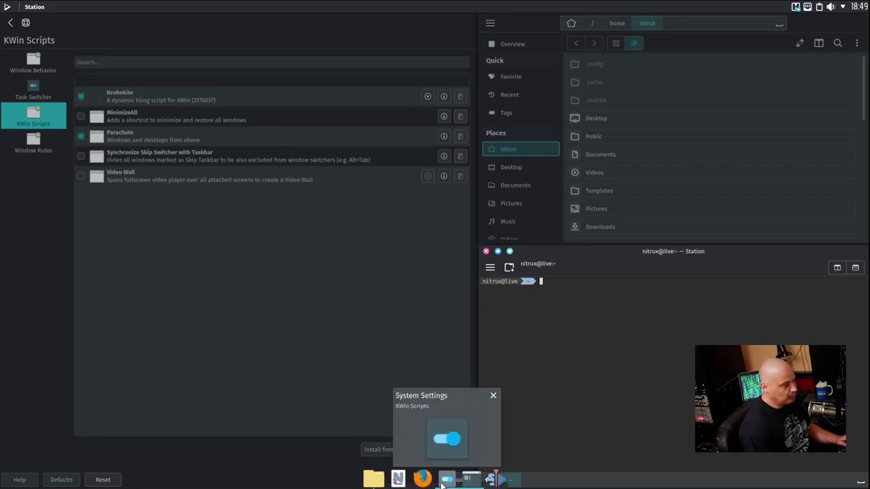
left_click(446, 482)
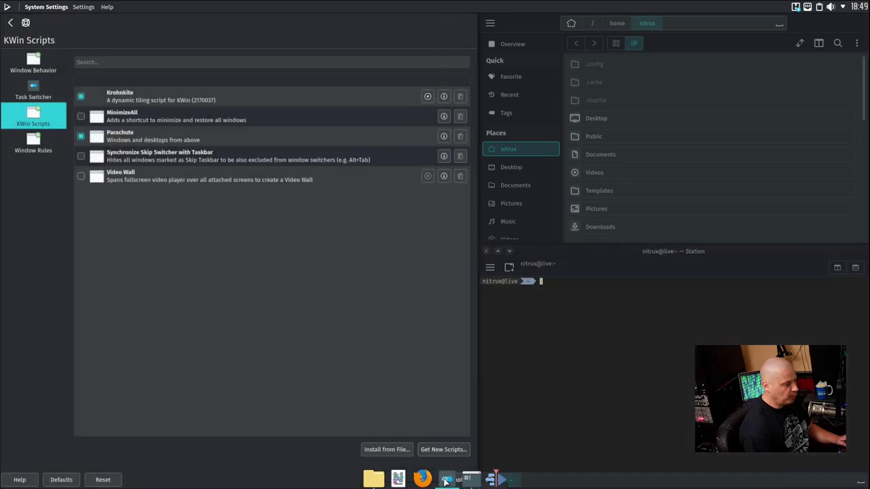
left_click(7, 6)
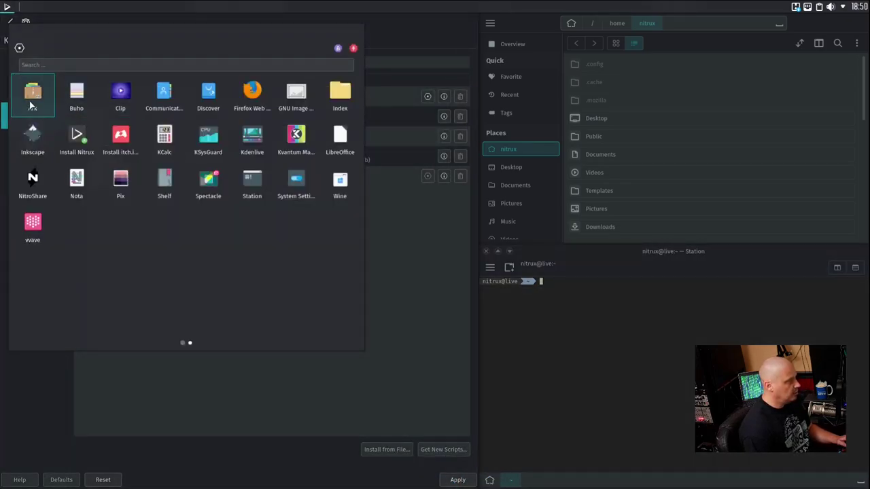
left_click(31, 104)
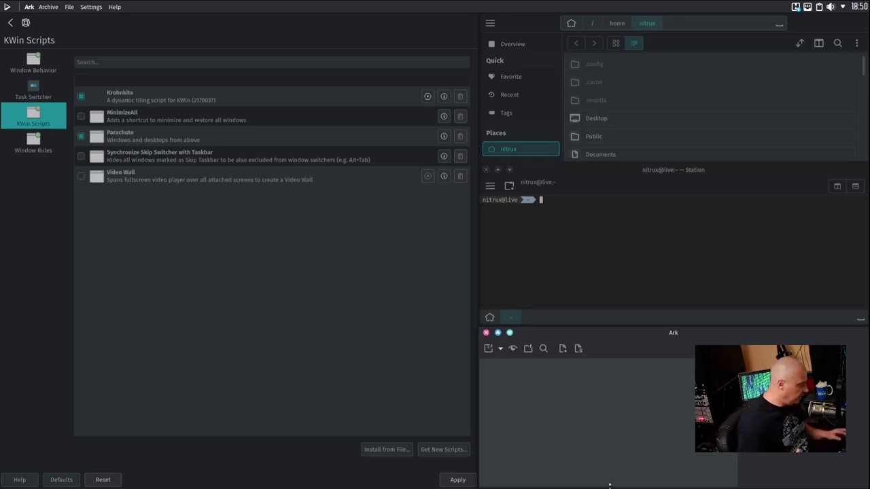
Close Ark, System Settings and the terminal with Ctrl+Q, leaving only the file manager.
key("ctrl+q")
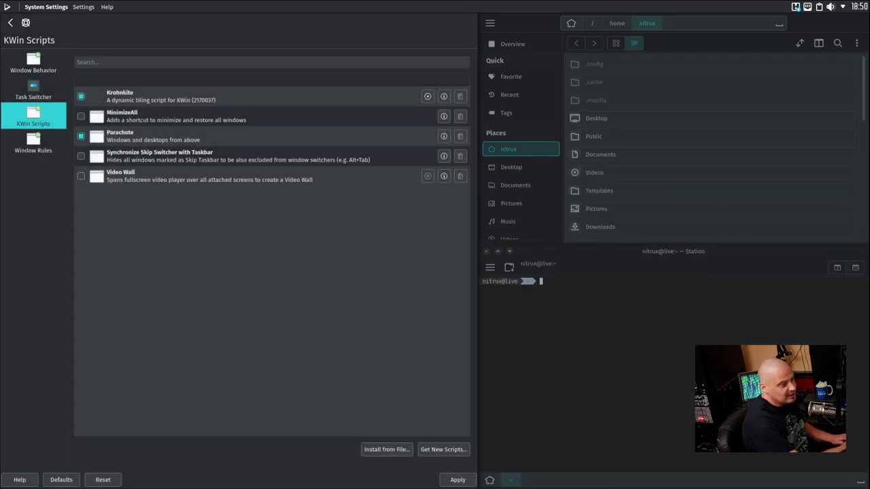
key("ctrl+q")
key("ctrl+q")
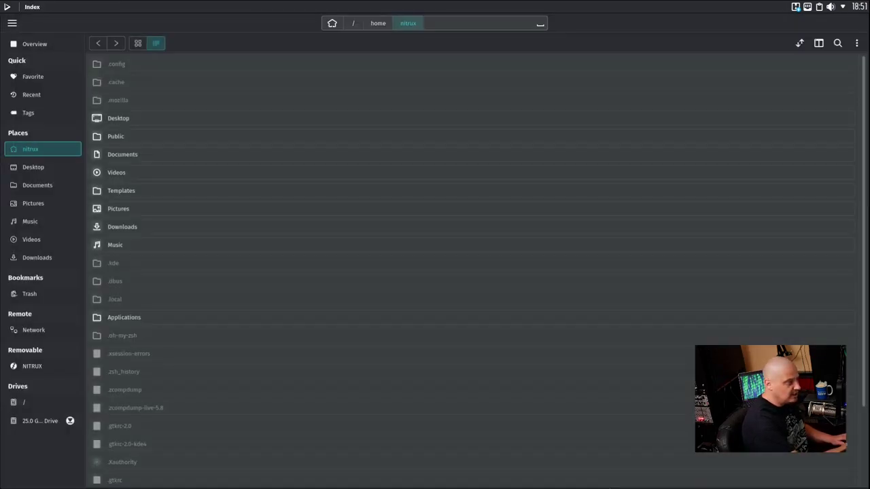
key("ctrl+q")
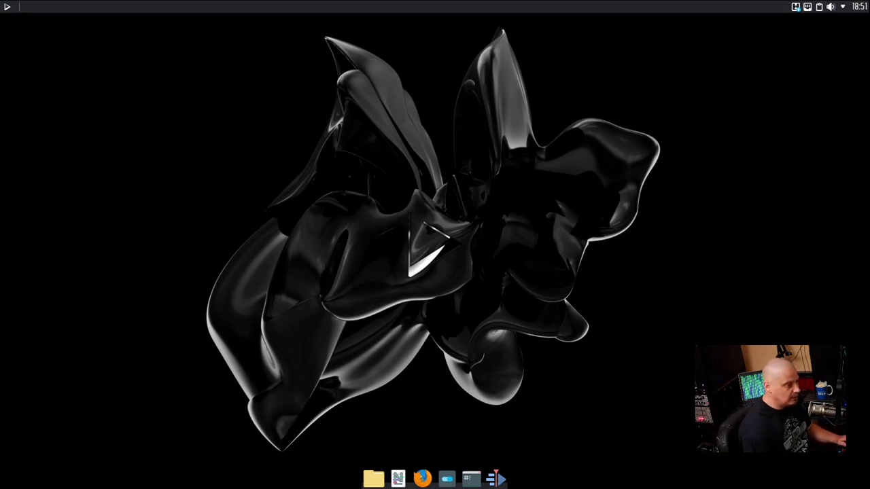
Review the KWin Scripts and Window Rules pages in System Settings, then show the desktop.
left_click(447, 479)
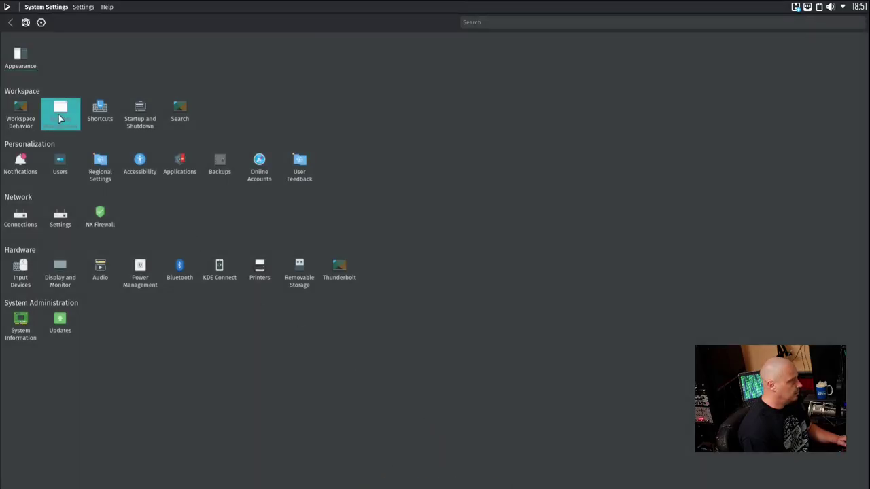
left_click(59, 119)
left_click(34, 99)
left_click(33, 126)
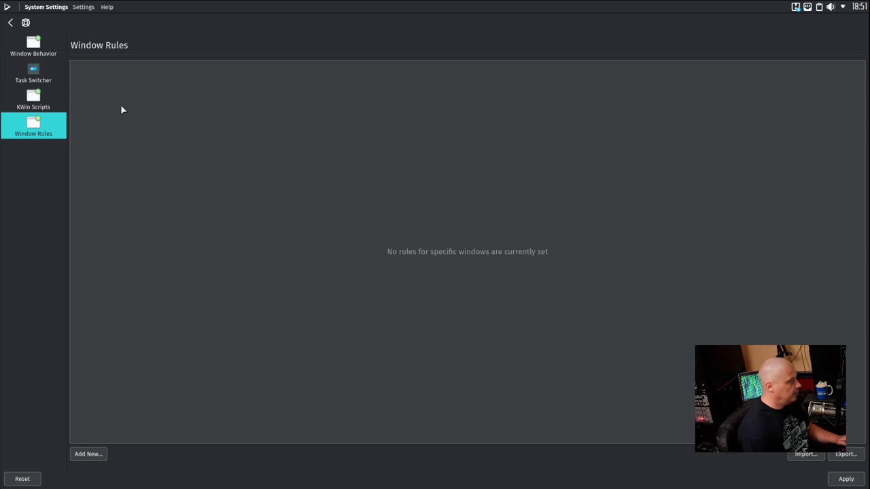
left_click(34, 101)
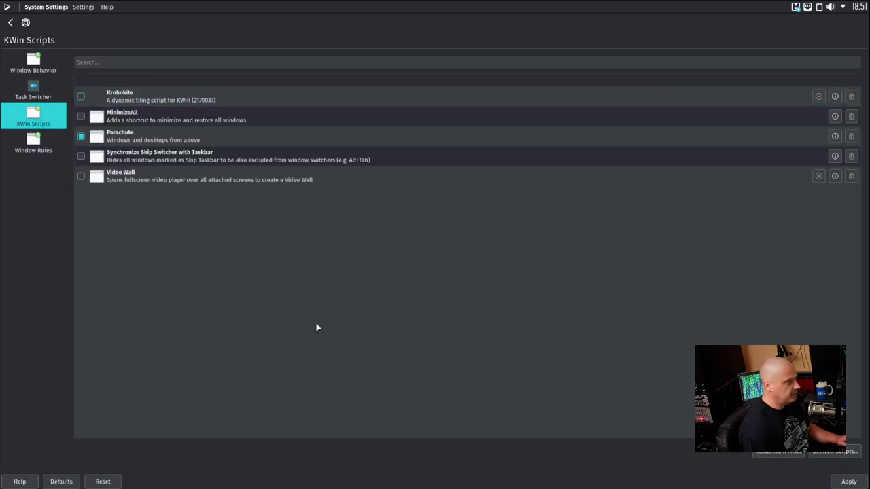
key("super+d")
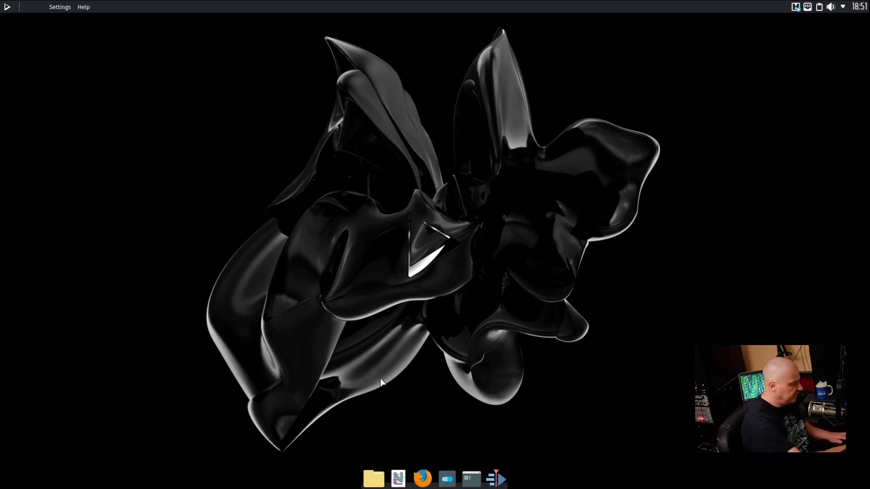
key("alt+space")
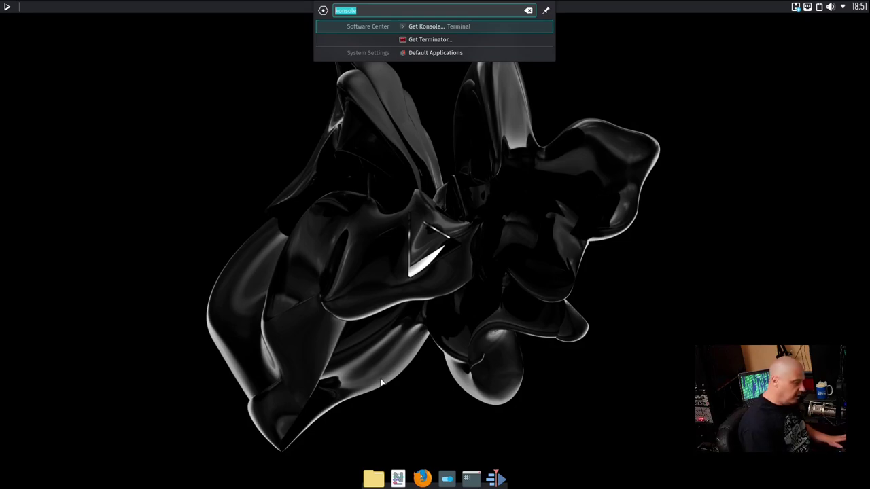
key("Escape")
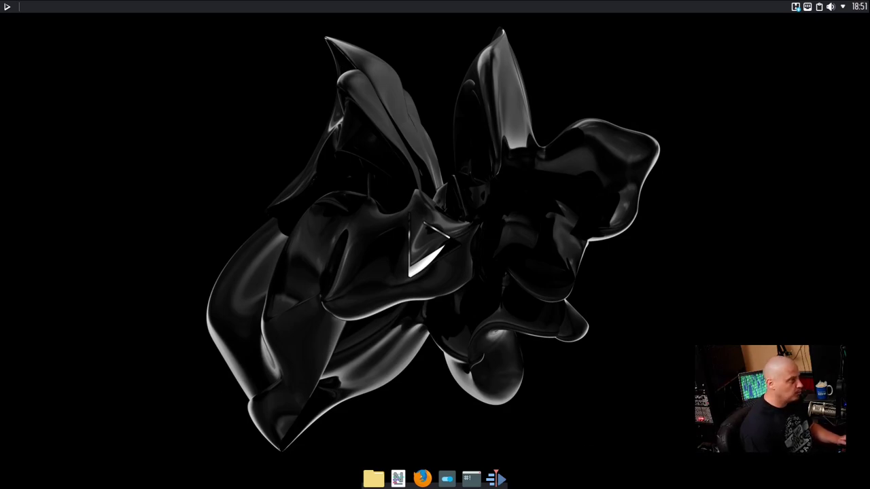
Open the desktop wallpaper settings and preview the Architectural and Arcos wallpapers.
right_click(343, 143)
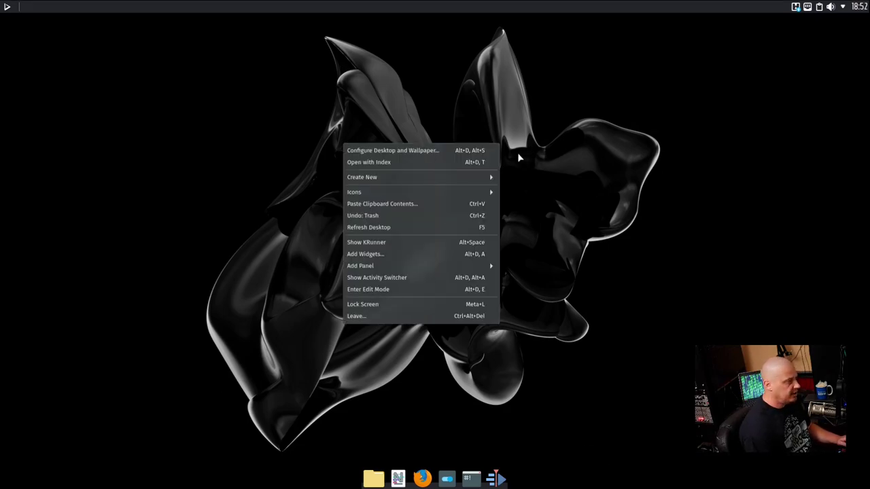
left_click(365, 151)
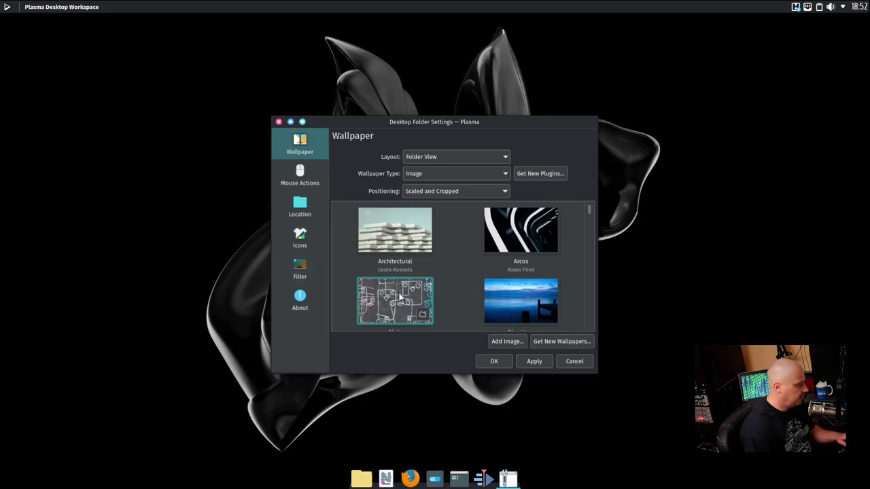
left_click(407, 255)
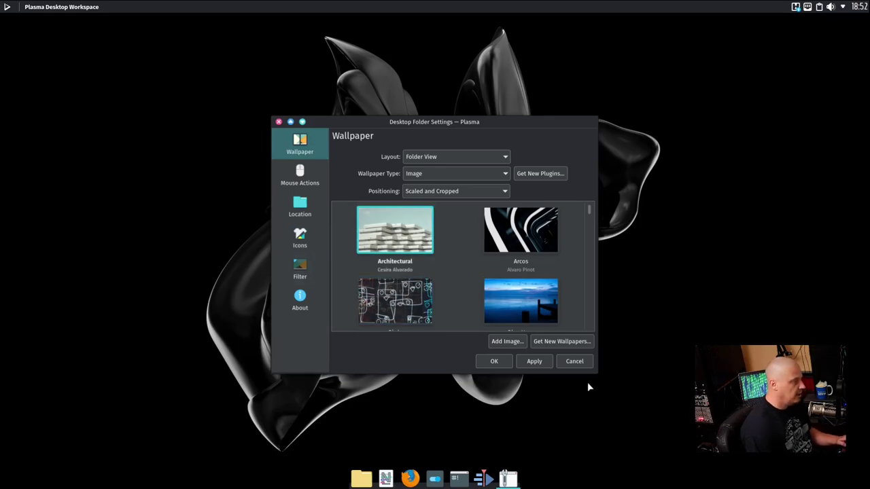
left_click(543, 365)
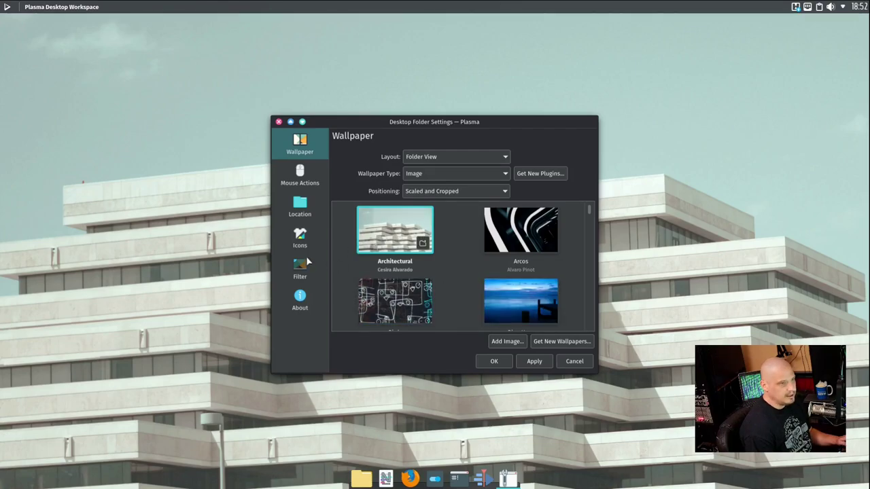
left_click(529, 236)
left_click(546, 361)
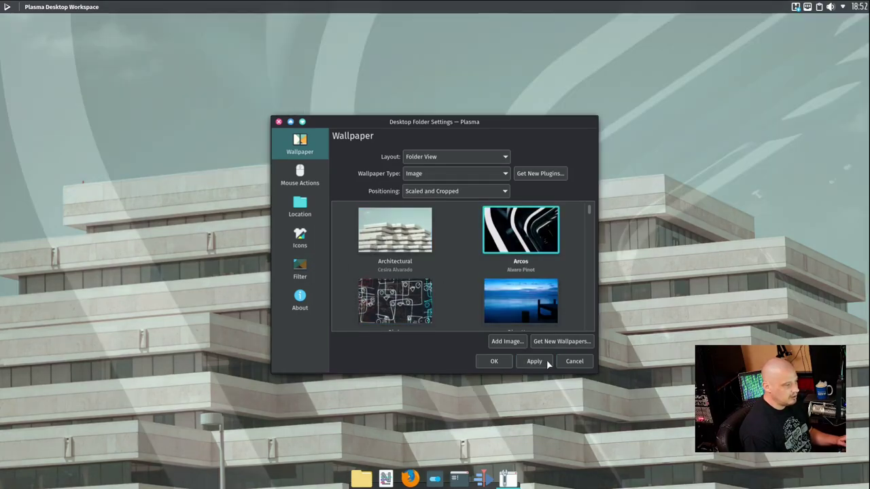
Try the Birds and Blue Hour wallpapers on the desktop.
scroll(391, 244, "down", 2)
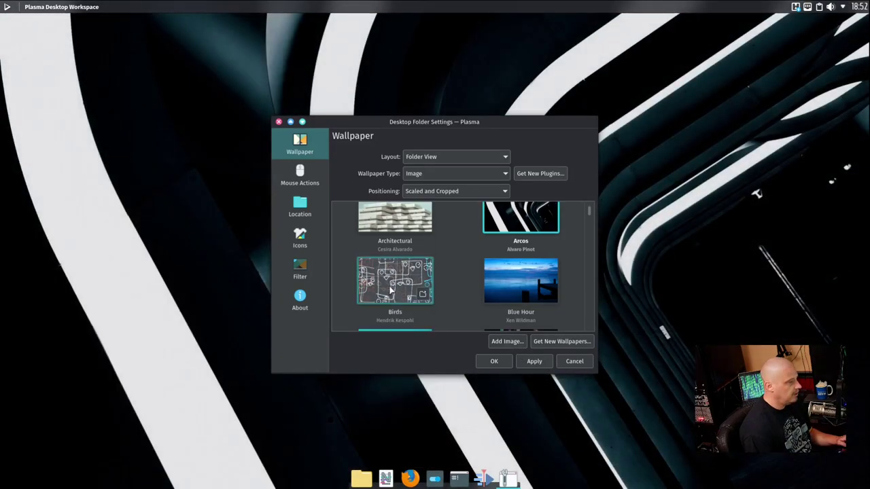
left_click(392, 244)
left_click(530, 361)
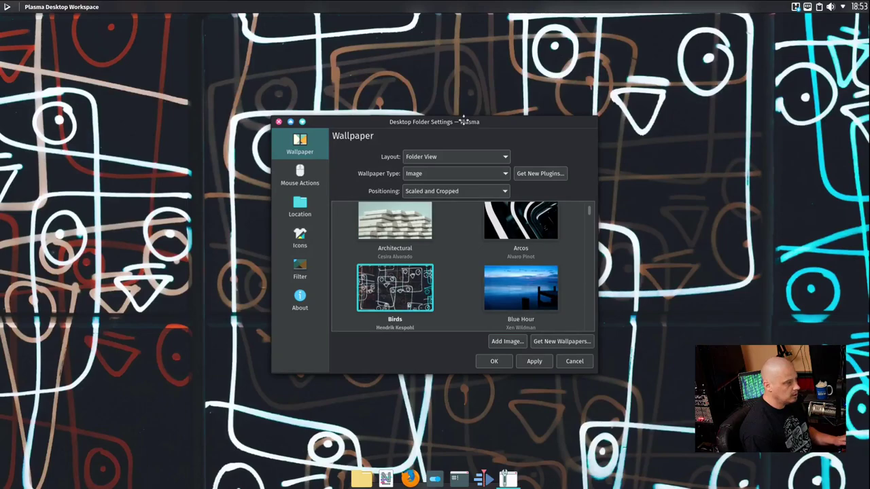
left_click_drag(470, 123, 349, 80)
scroll(320, 227, "down", 3)
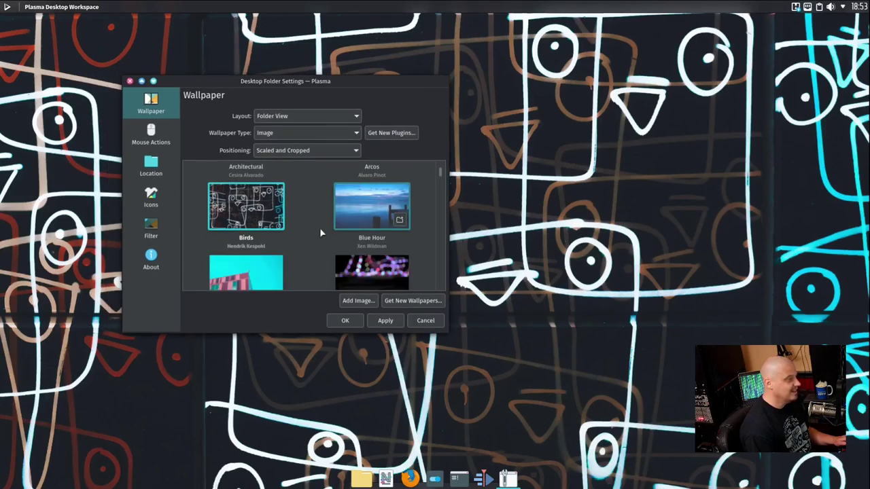
scroll(319, 228, "up", 1)
left_click(371, 206)
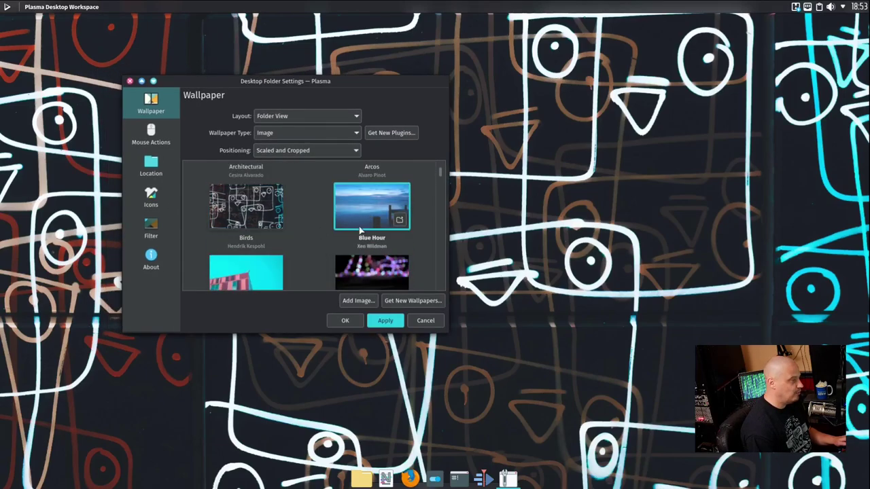
left_click(385, 323)
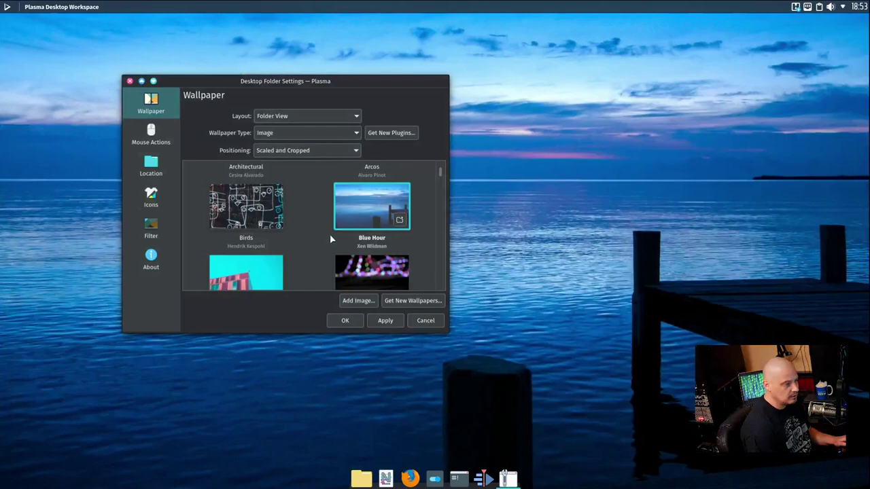
Apply the #ChangeTheRules wallpaper, then close the Desktop Folder Settings window.
scroll(327, 237, "down", 3)
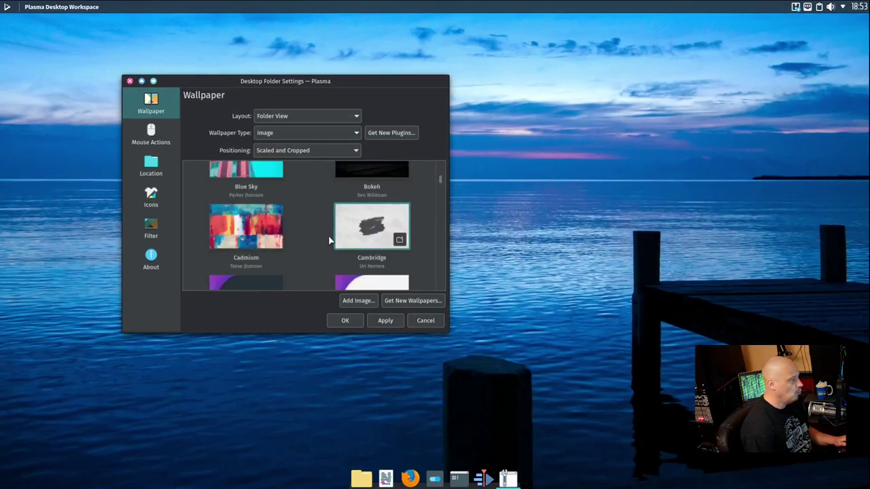
scroll(328, 240, "down", 1)
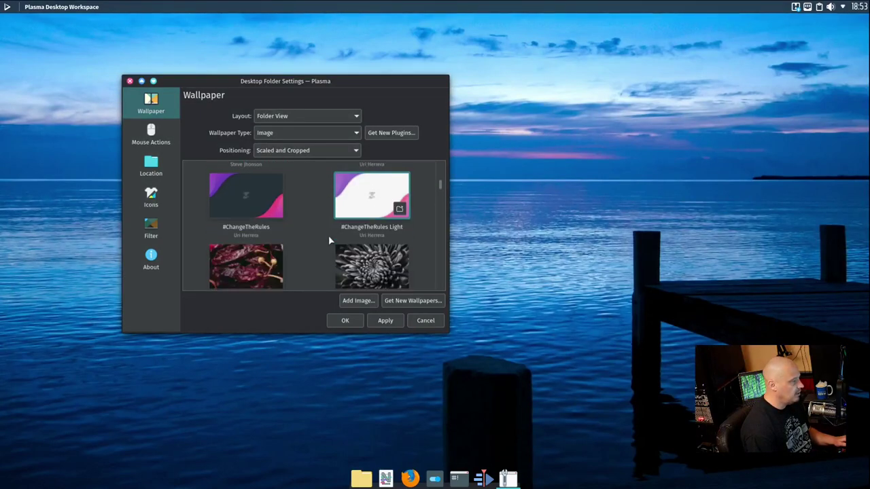
left_click(269, 203)
left_click(385, 321)
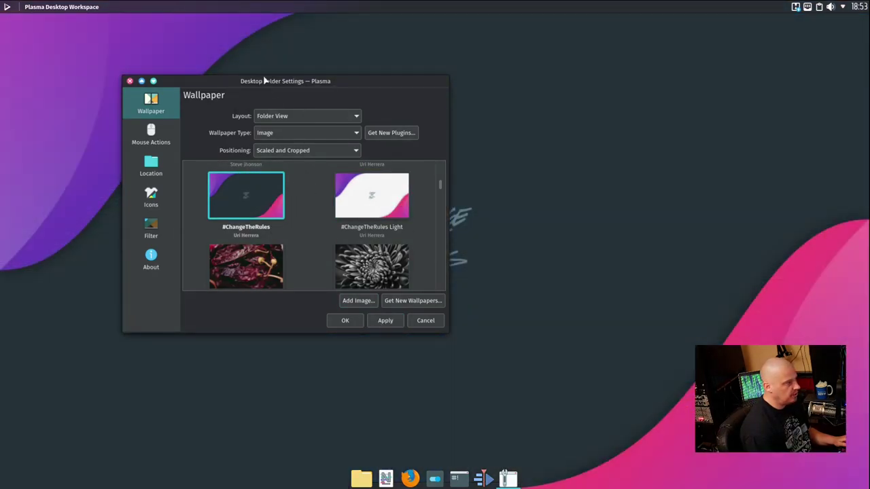
left_click_drag(346, 96, 617, 109)
left_click_drag(688, 98, 267, 98)
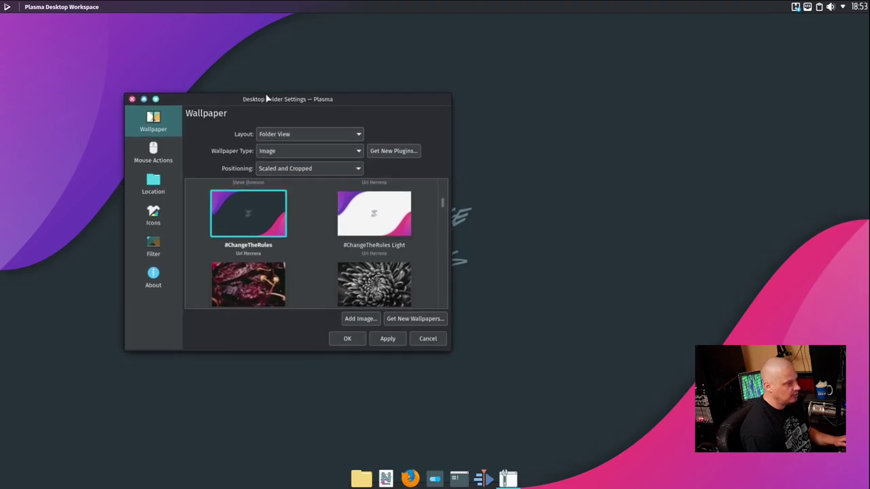
left_click(132, 100)
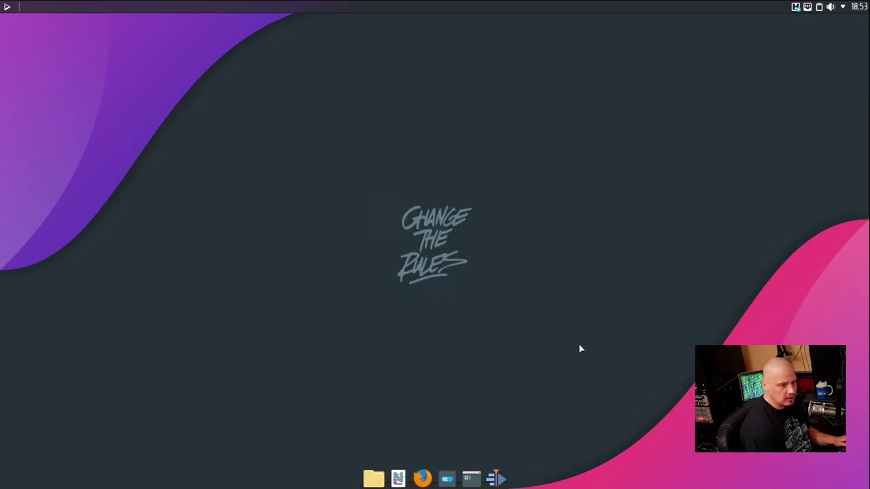